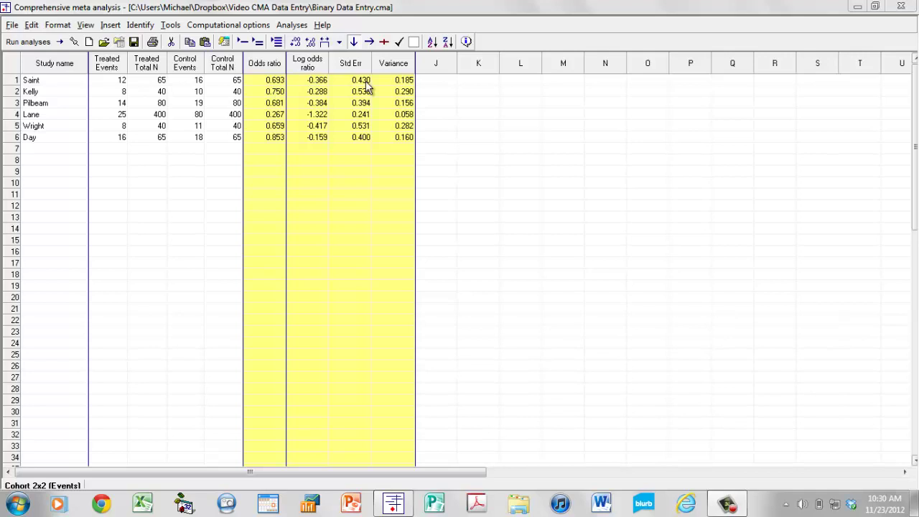
Run the analysis on the binary data, compare the fixed and random results separately, and display both models together
click(28, 41)
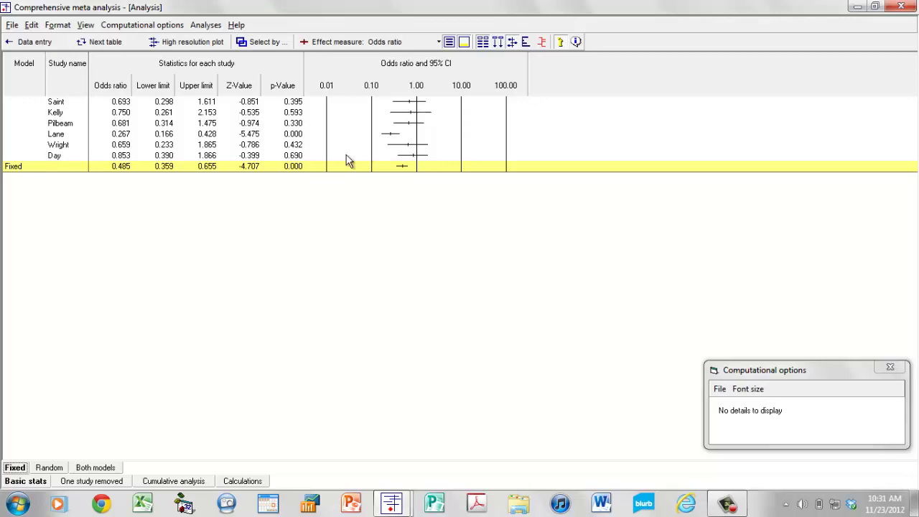
click(49, 468)
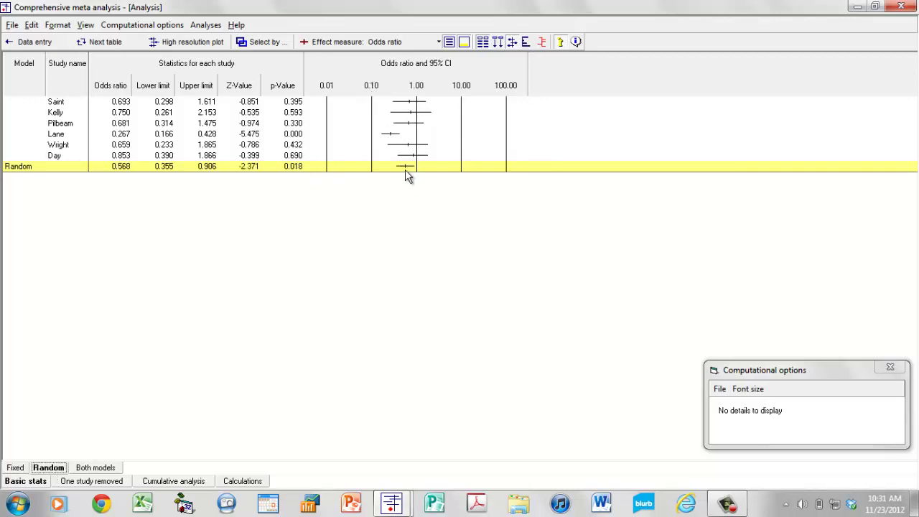
click(17, 468)
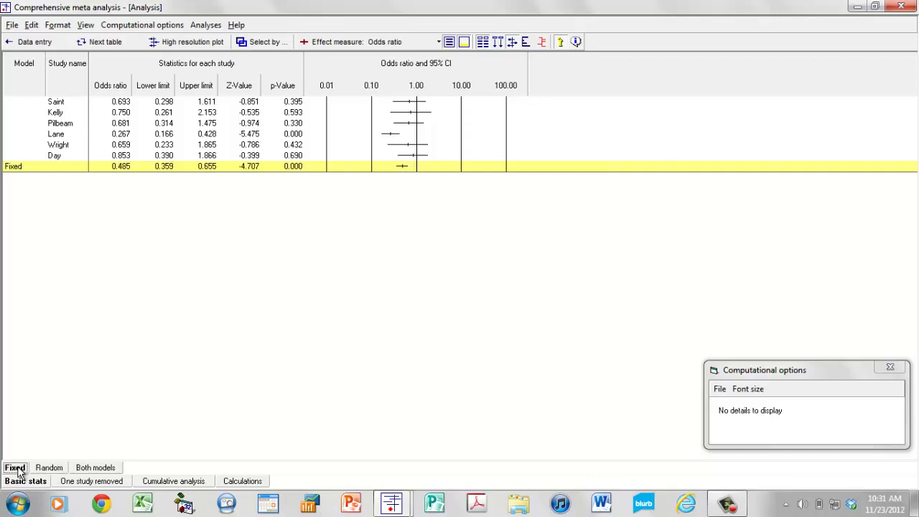
click(48, 471)
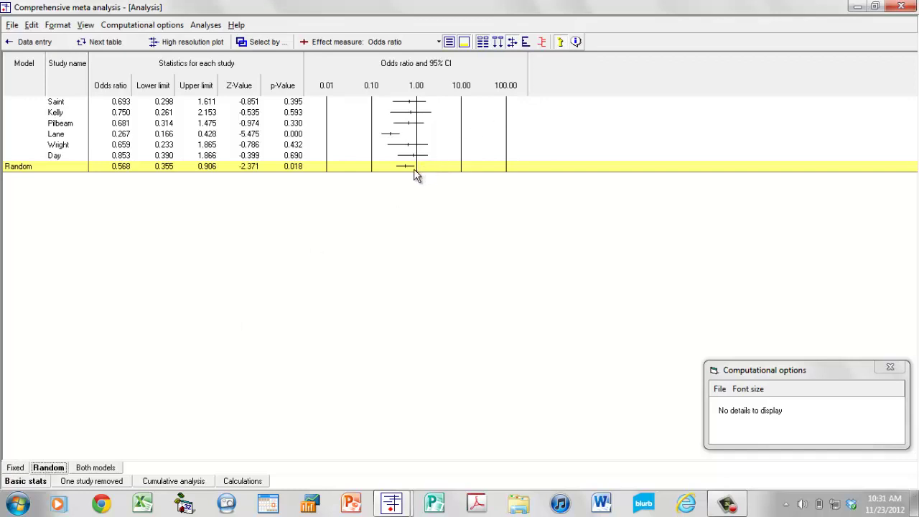
click(23, 467)
click(47, 467)
click(100, 468)
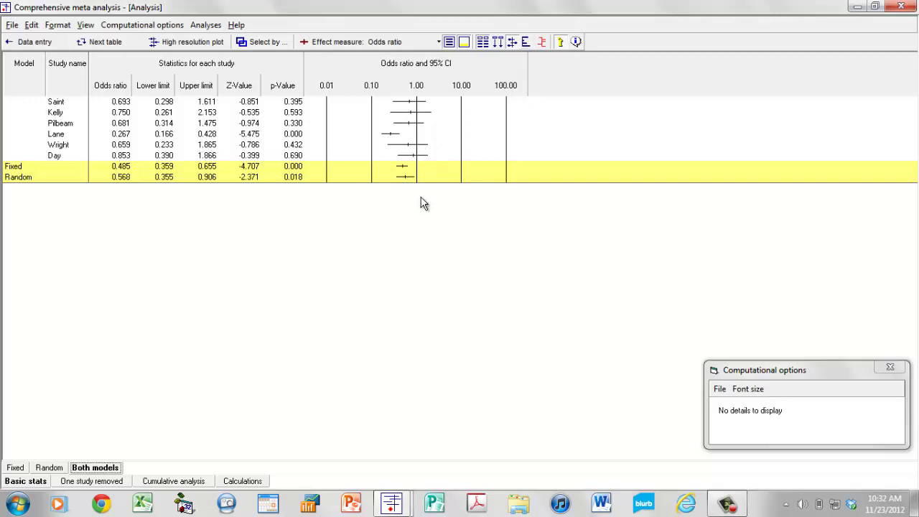
Add the studies' relative weights, compare the fourth study's weight under both models, and restrict the table to the random model
click(525, 43)
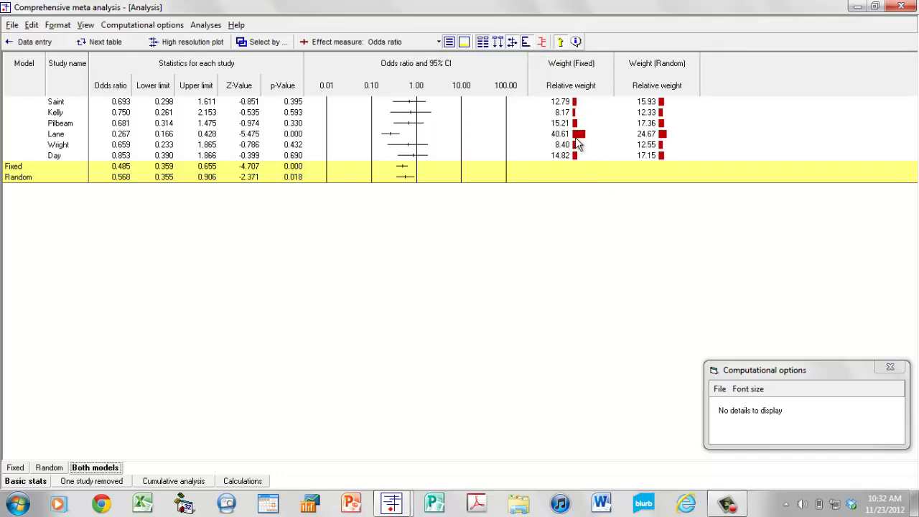
click(412, 137)
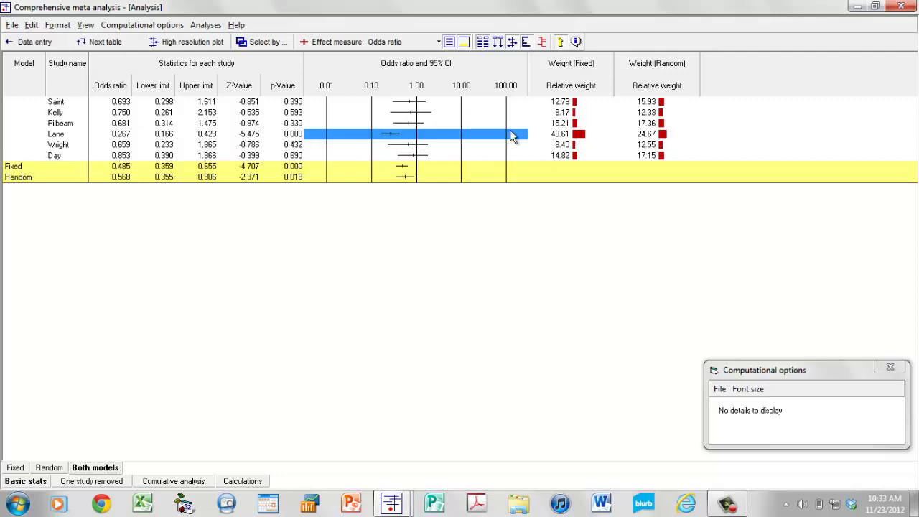
click(634, 135)
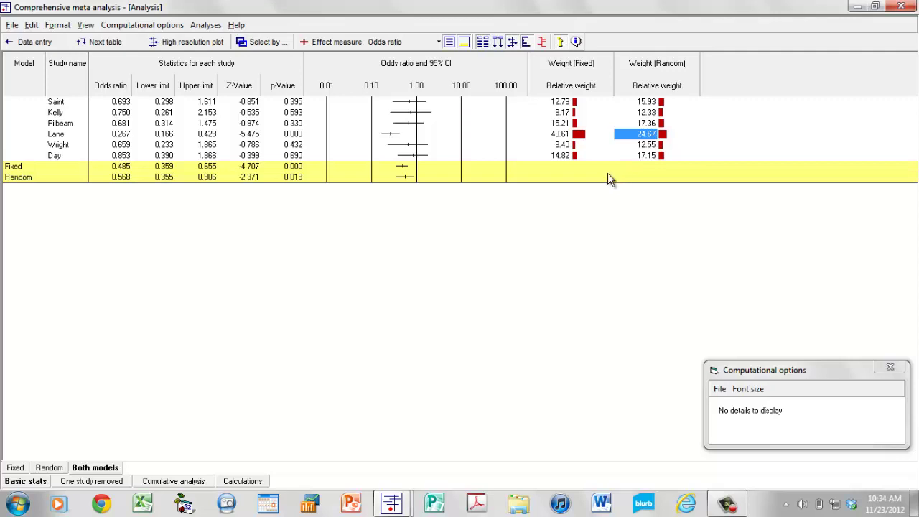
click(49, 467)
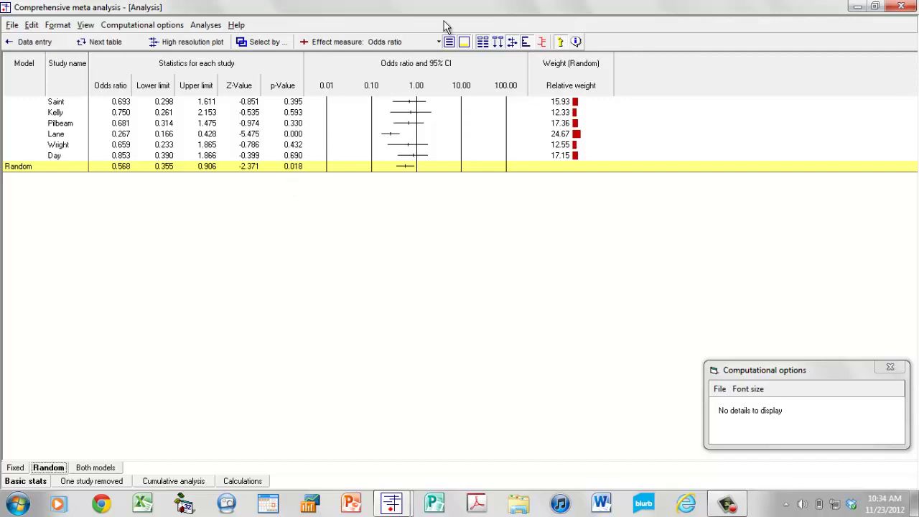
Review the random-model results as Risk ratio and as Risk difference, and return the effect measure to Odds ratio
click(438, 43)
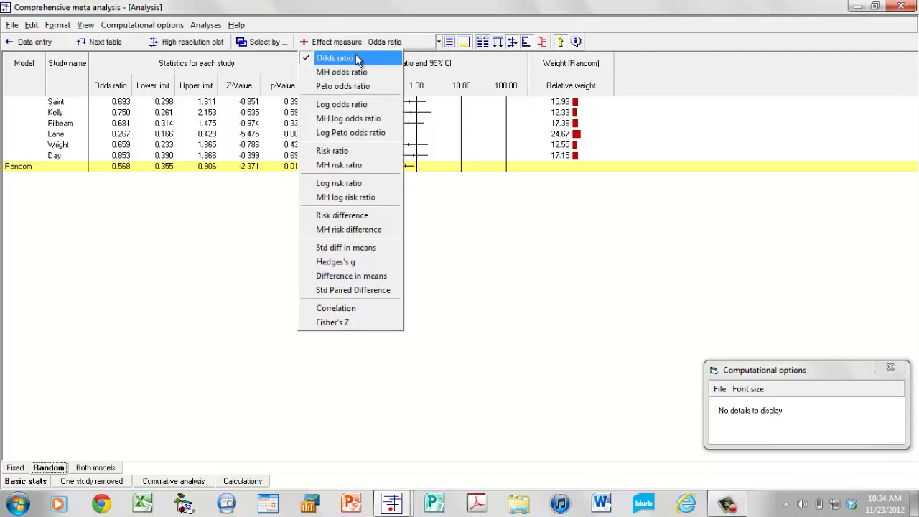
click(345, 150)
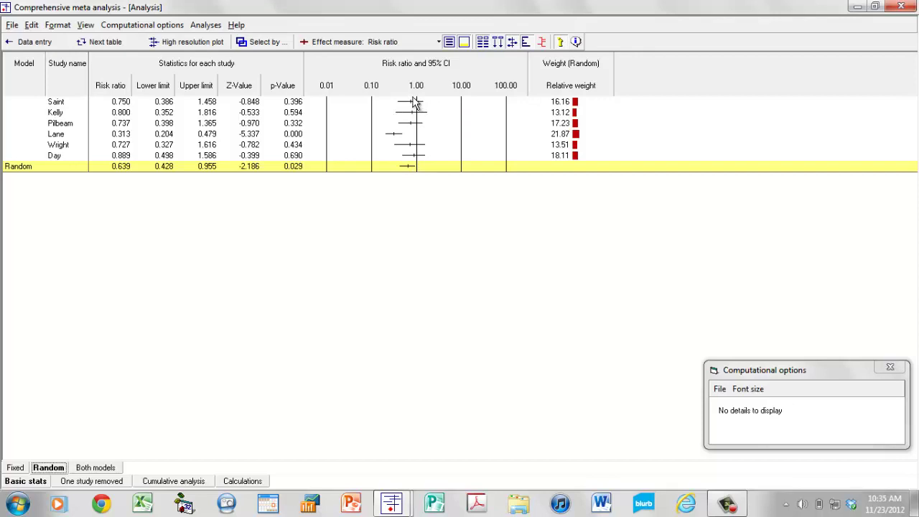
click(439, 42)
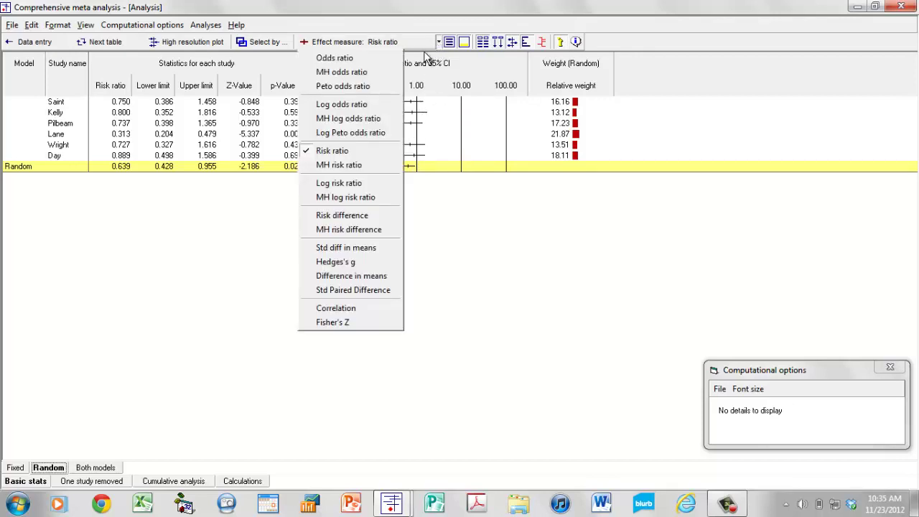
click(361, 214)
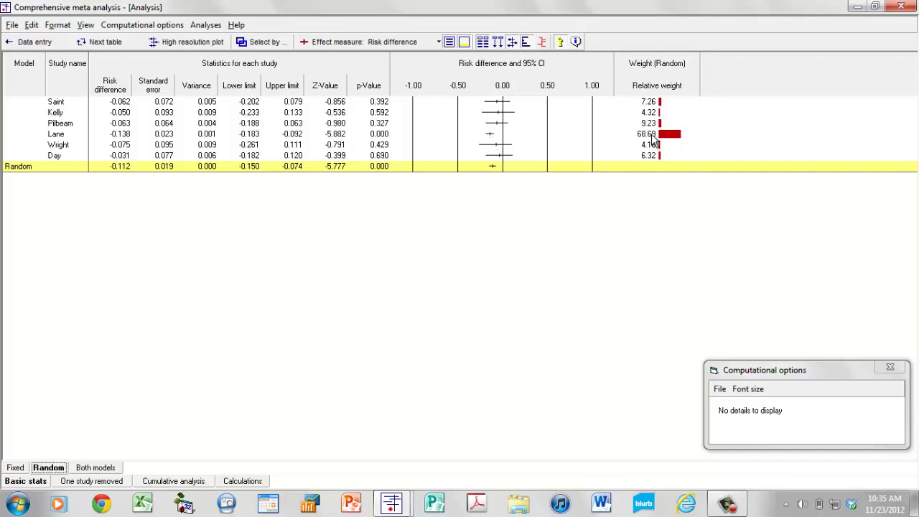
click(440, 44)
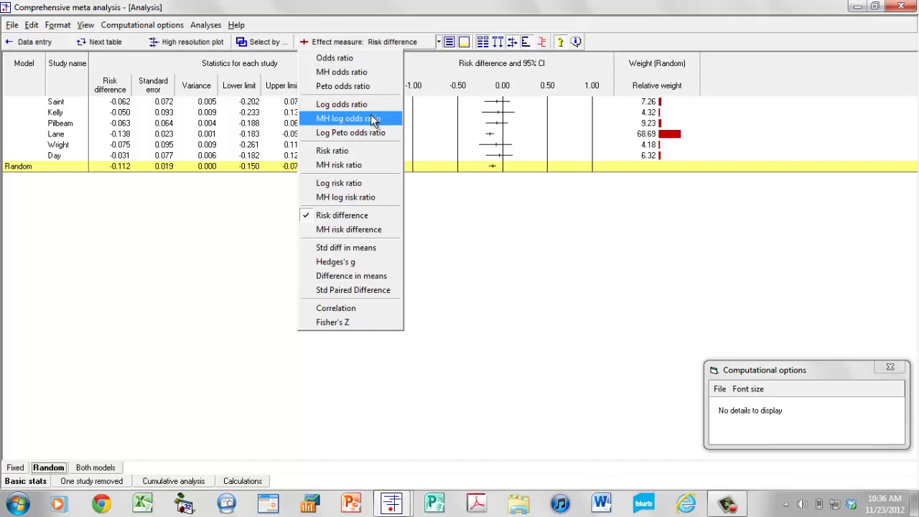
click(359, 57)
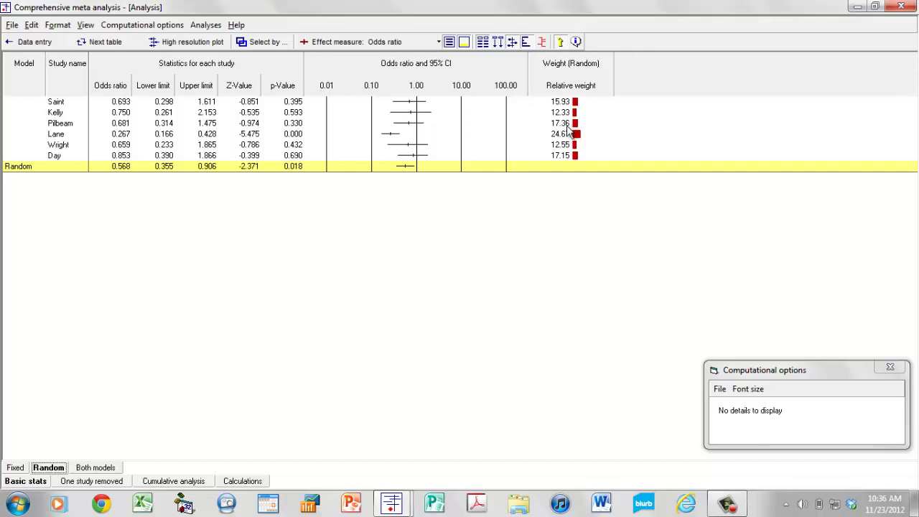
Examine the Q-value, degrees of freedom, P-value and I-squared in the summary table, comparing them with the study-level forest plot
click(117, 43)
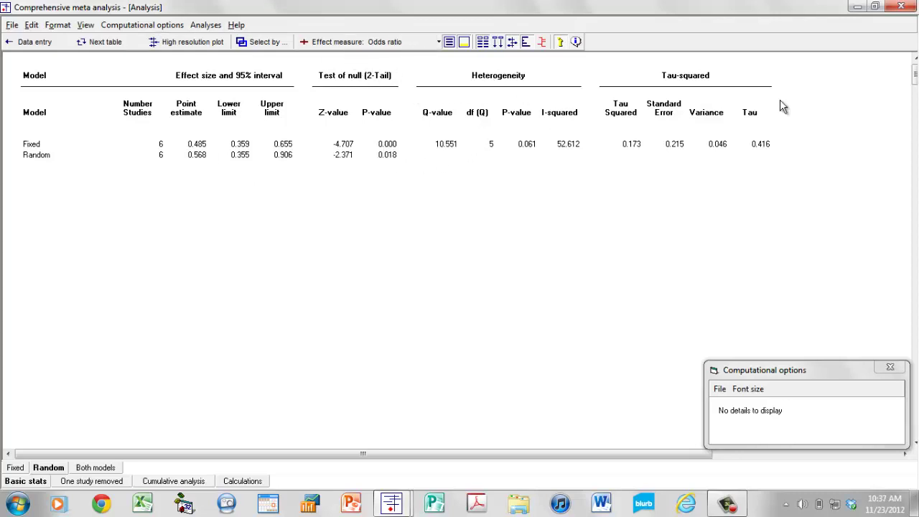
click(103, 44)
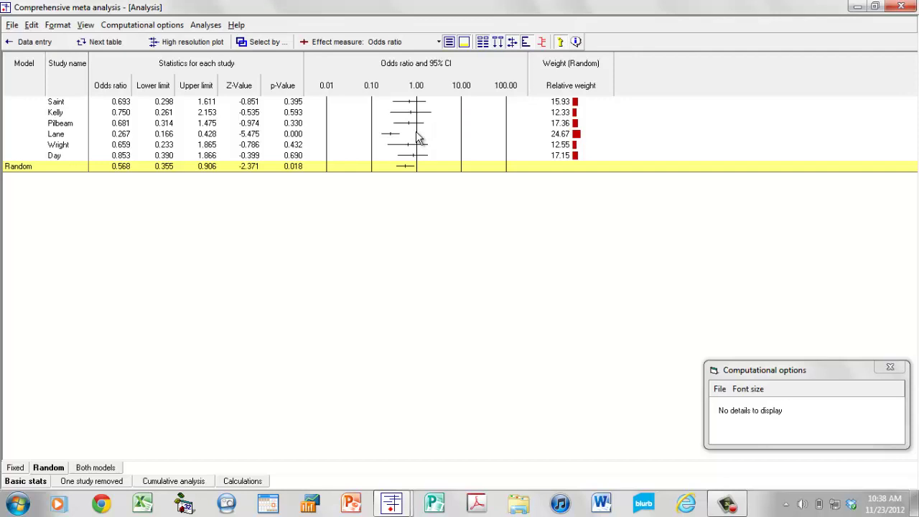
click(97, 42)
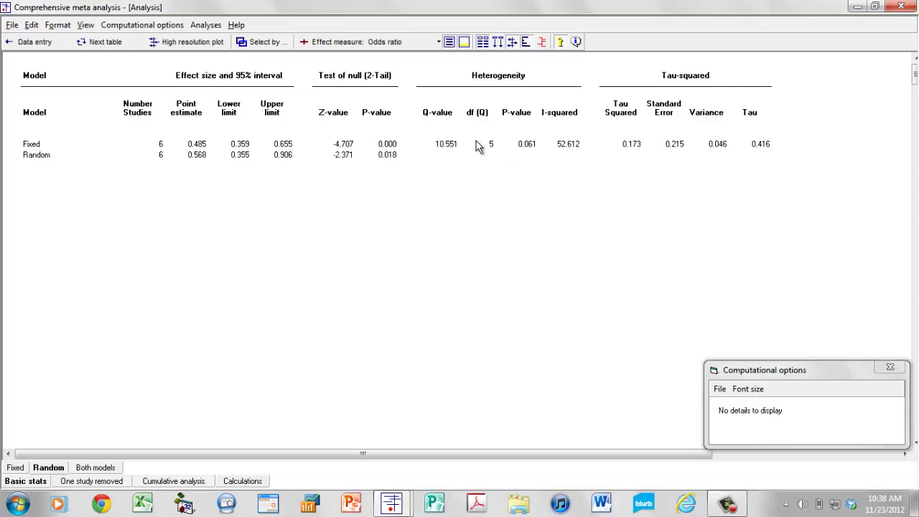
click(105, 41)
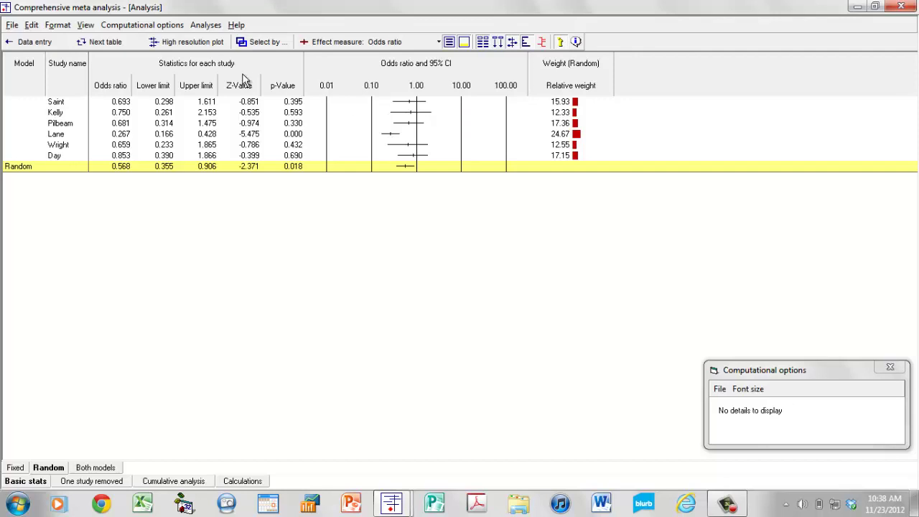
click(104, 42)
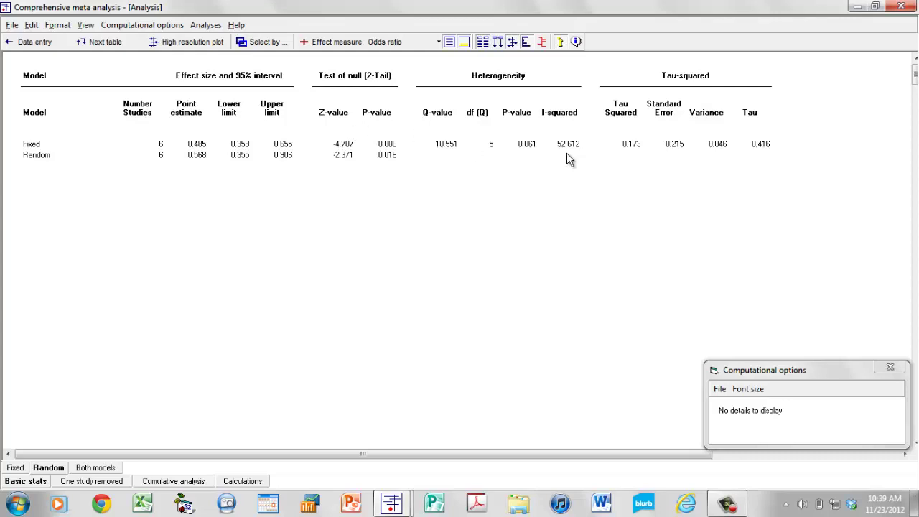
click(112, 43)
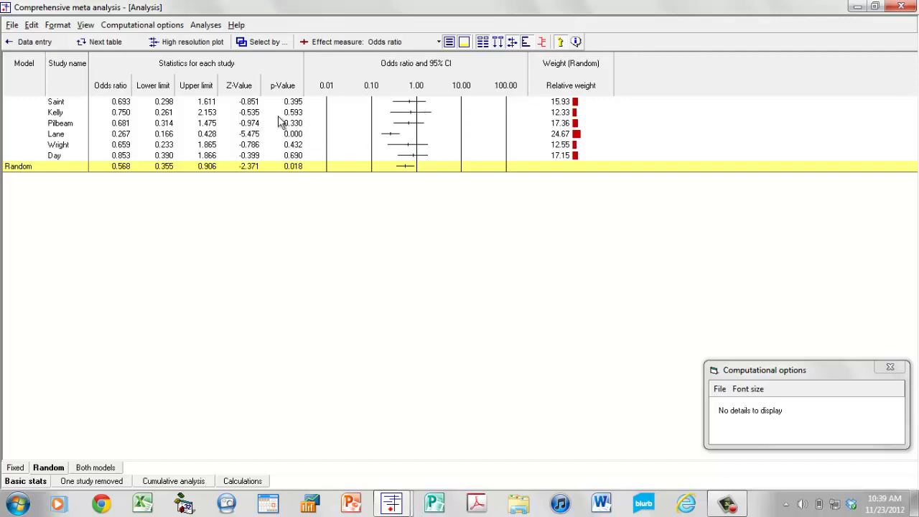
click(104, 42)
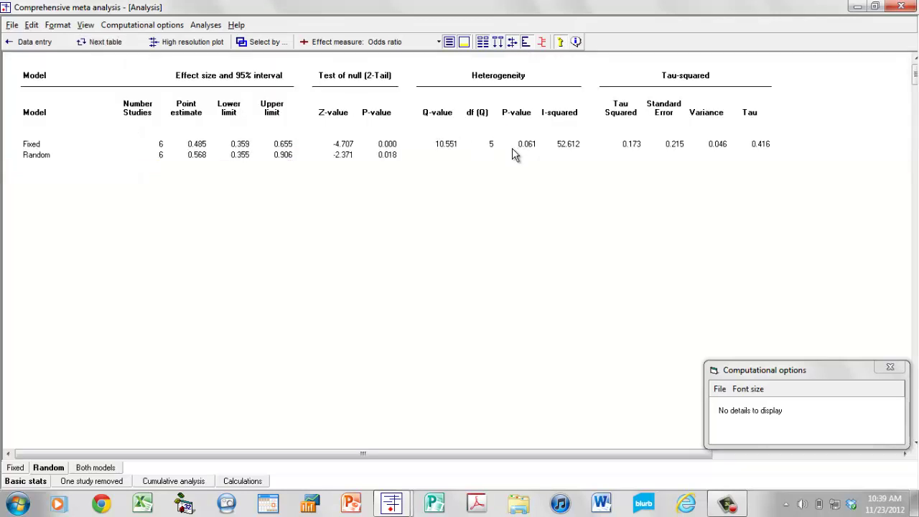
click(117, 43)
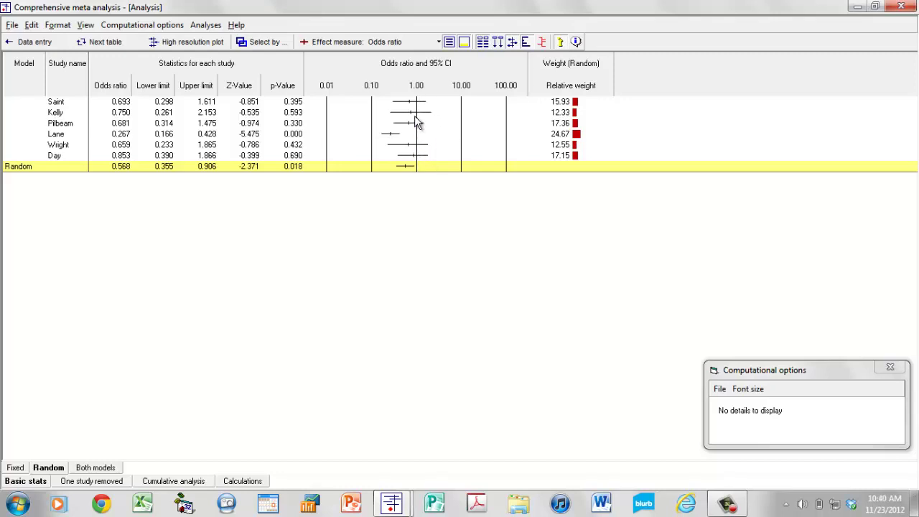
click(83, 41)
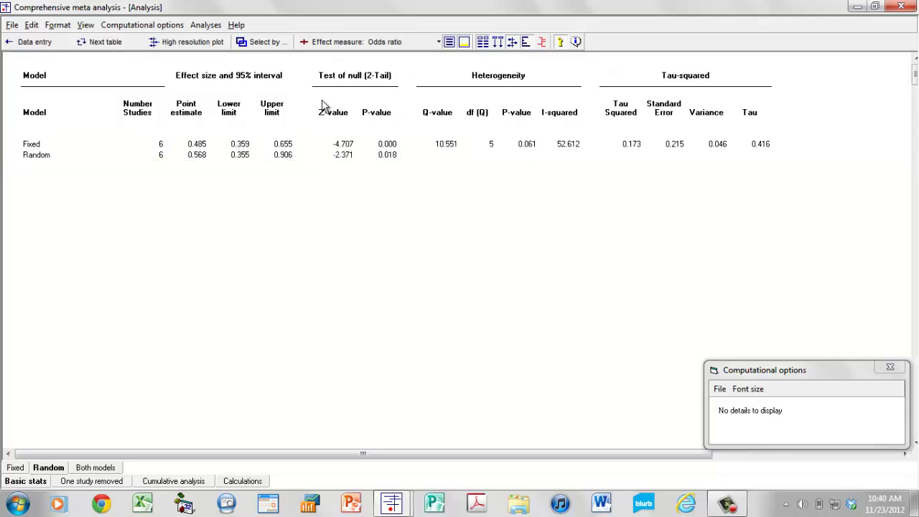
click(118, 43)
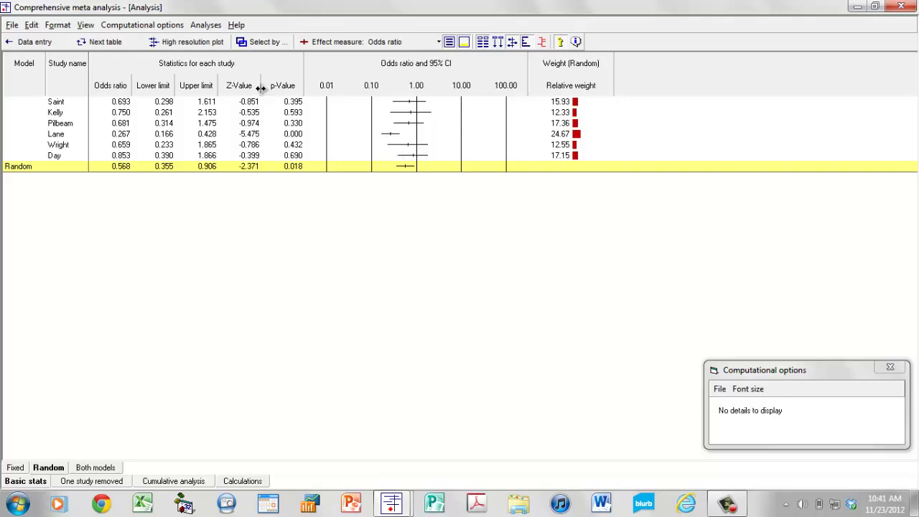
Examine the tau-squared and tau statistics, relating them to the spread of study effects and the pooled random estimate
click(108, 43)
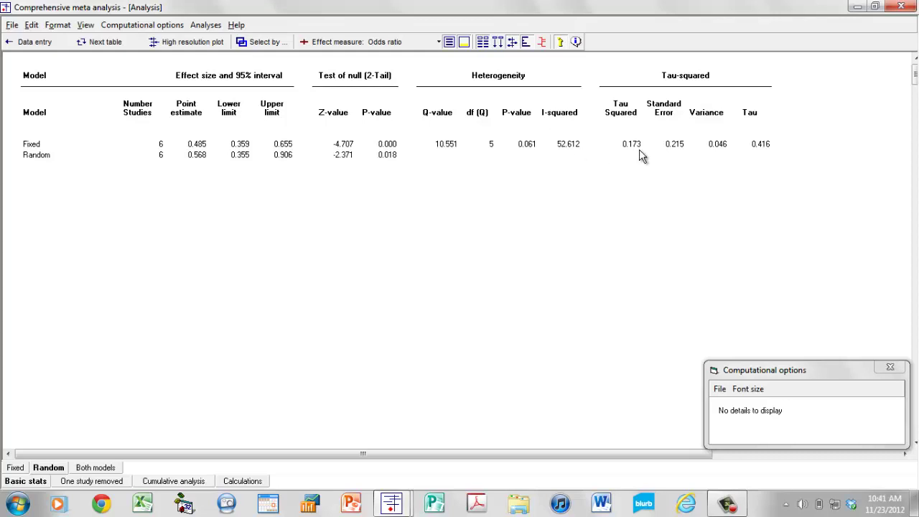
click(122, 44)
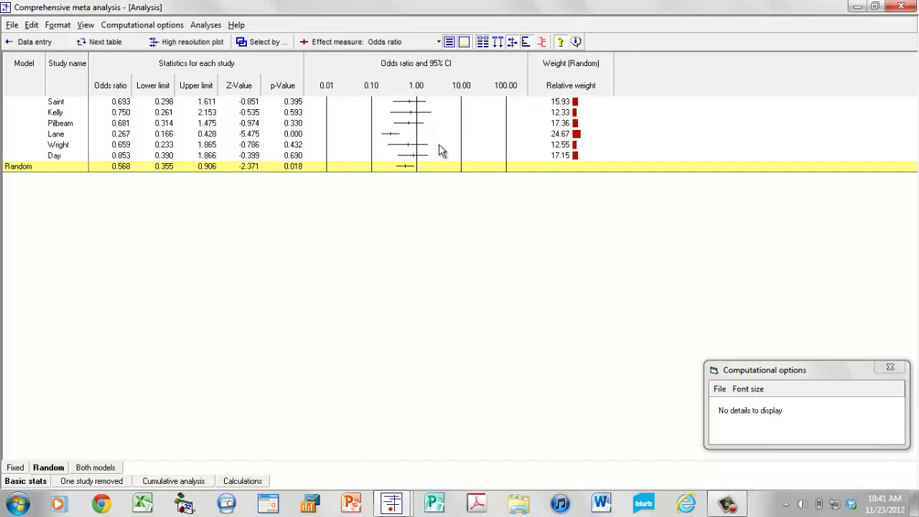
click(105, 43)
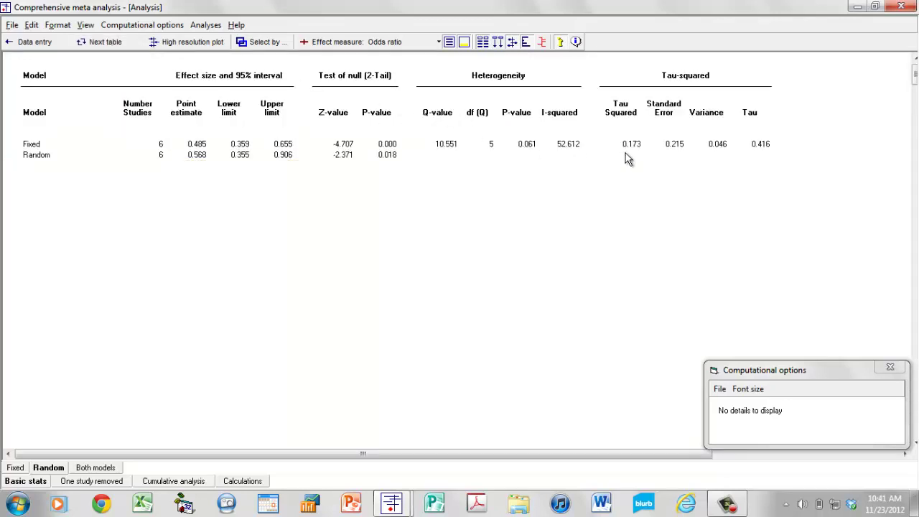
click(114, 45)
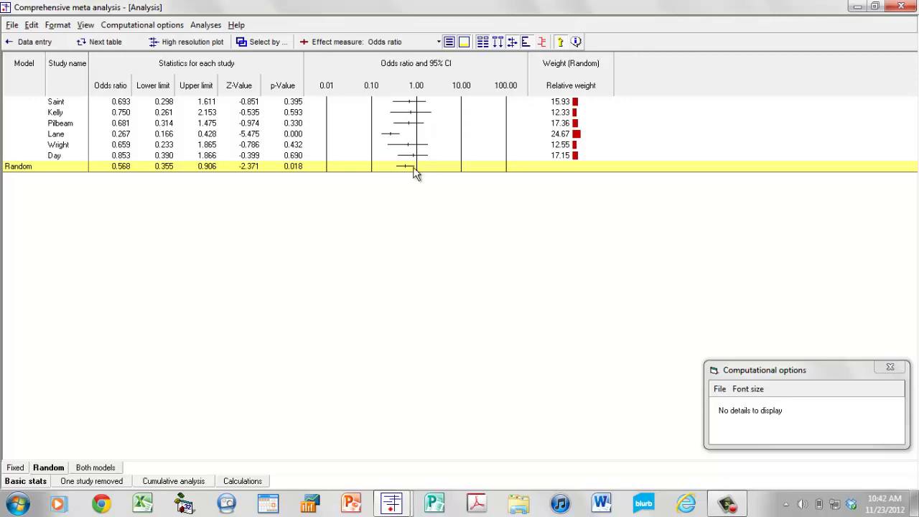
click(95, 42)
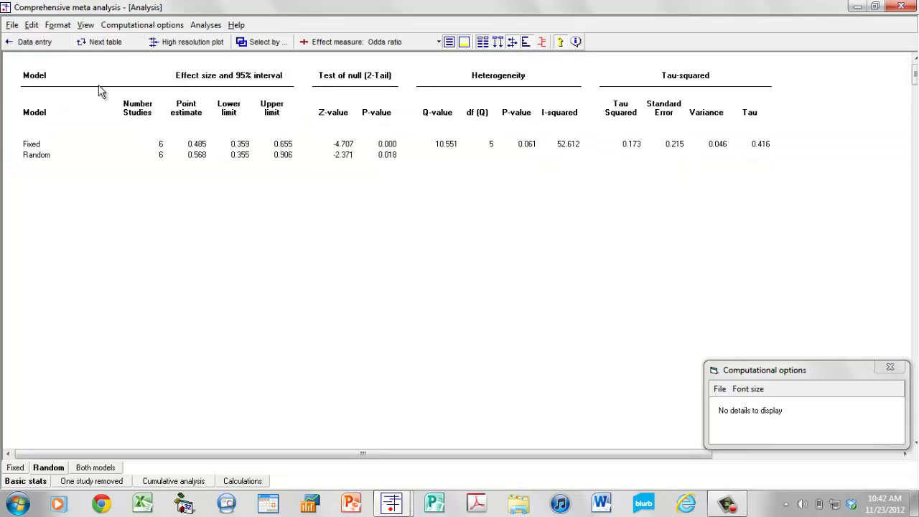
click(104, 45)
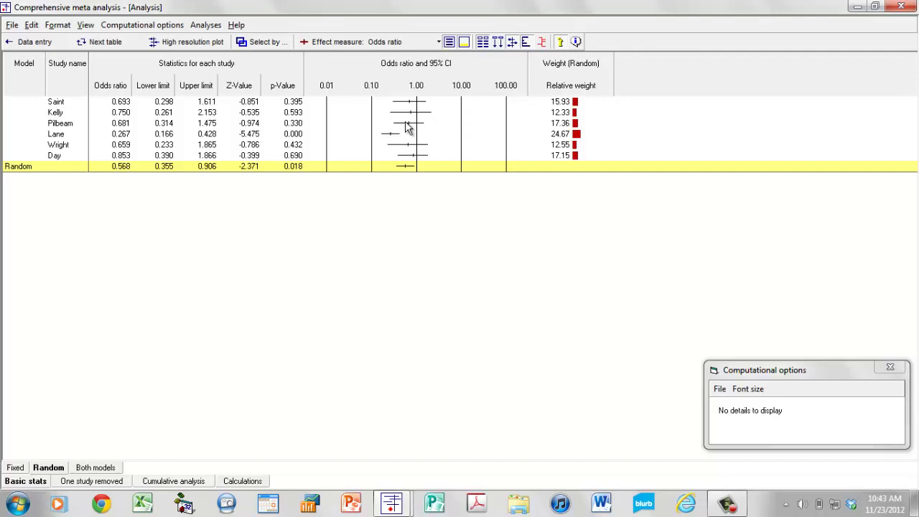
click(108, 42)
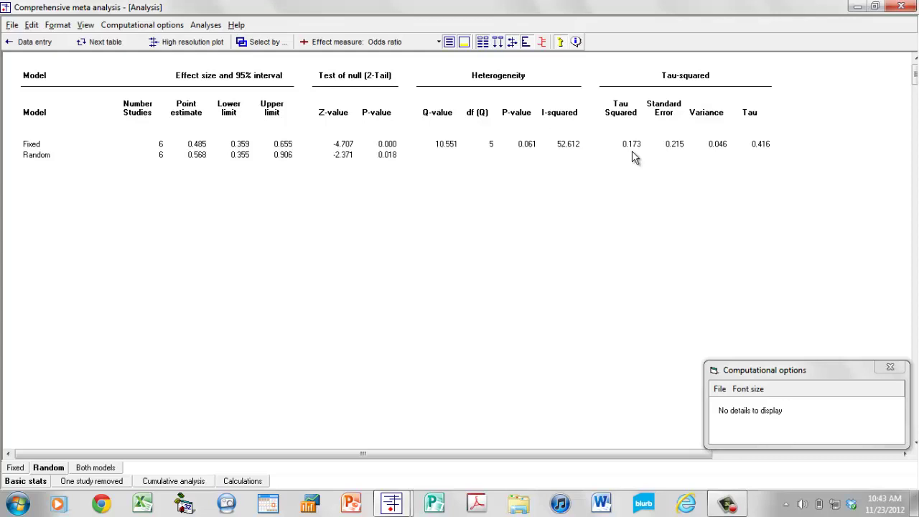
click(115, 43)
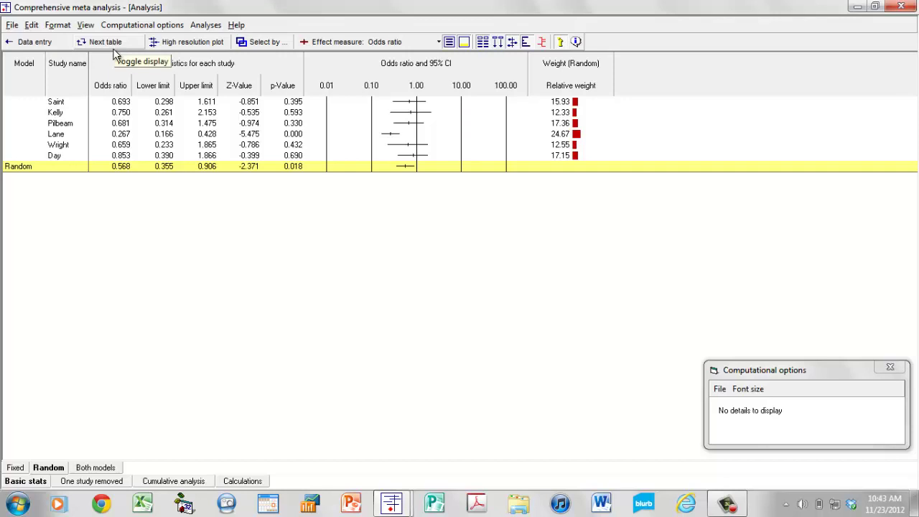
click(116, 47)
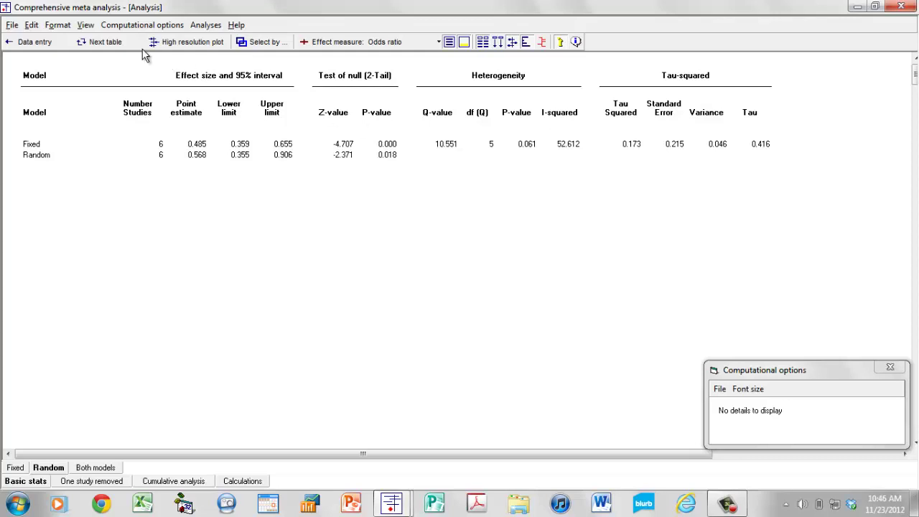
click(117, 43)
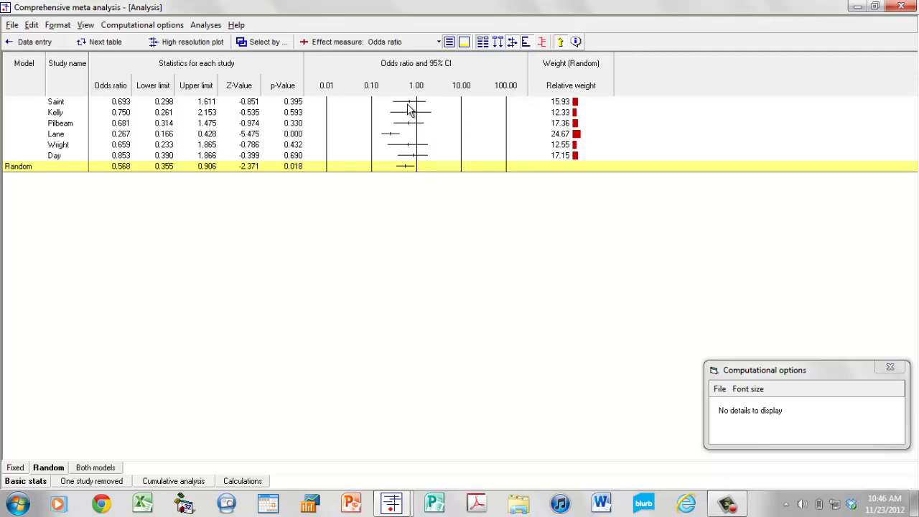
Show the one-study-removed analysis and set its forest plot to the log scale .50 to 2
click(81, 484)
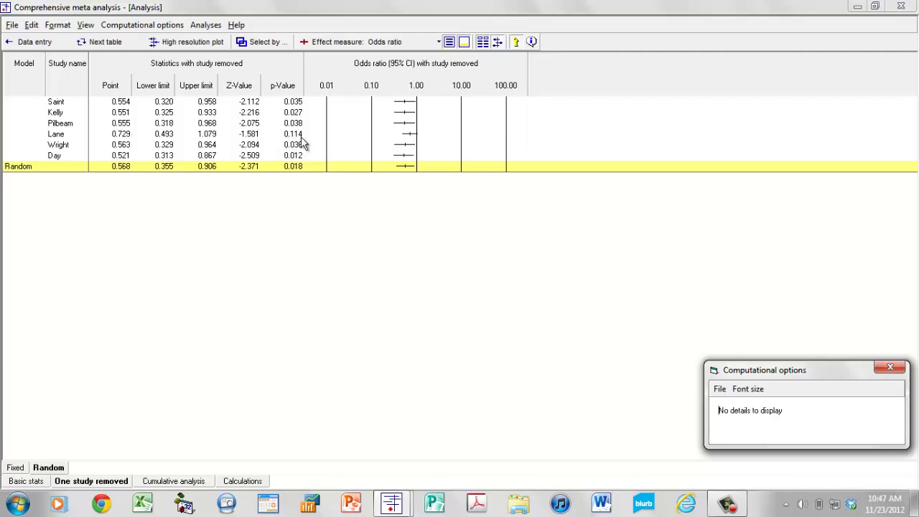
right_click(408, 137)
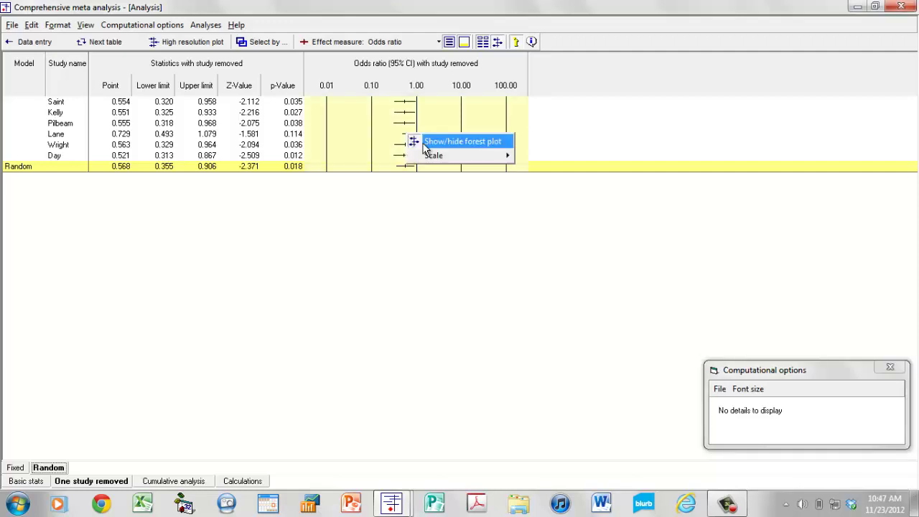
mouse_move(433, 157)
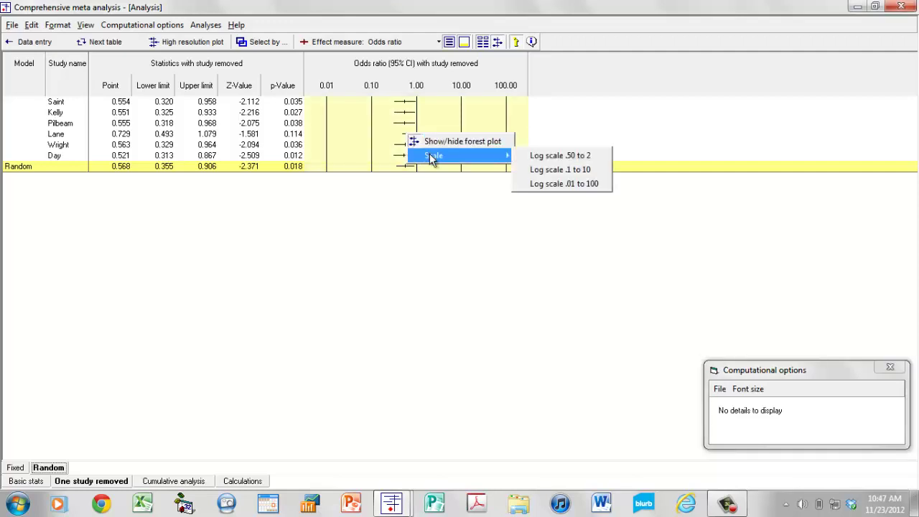
click(543, 157)
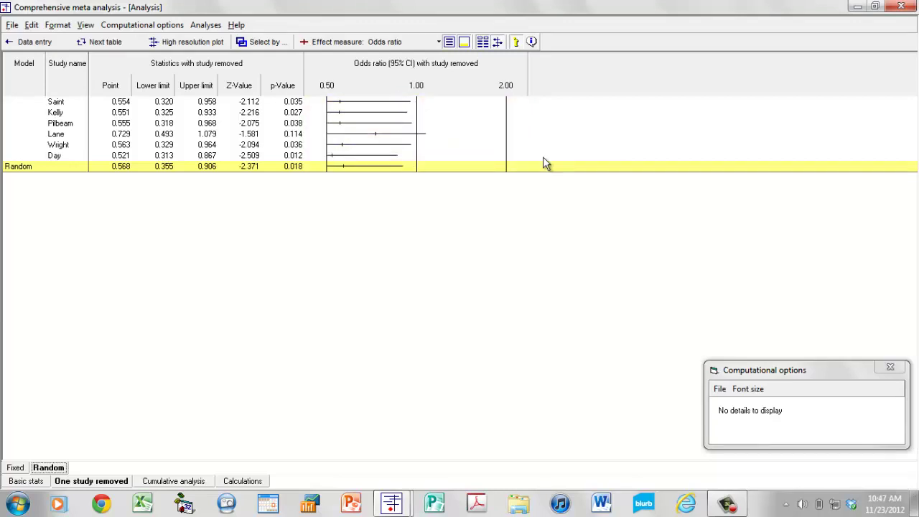
View the one-study-removed forest plot at log scale .1 to 10, and return it to log scale .01 to 100
right_click(388, 140)
mouse_move(441, 159)
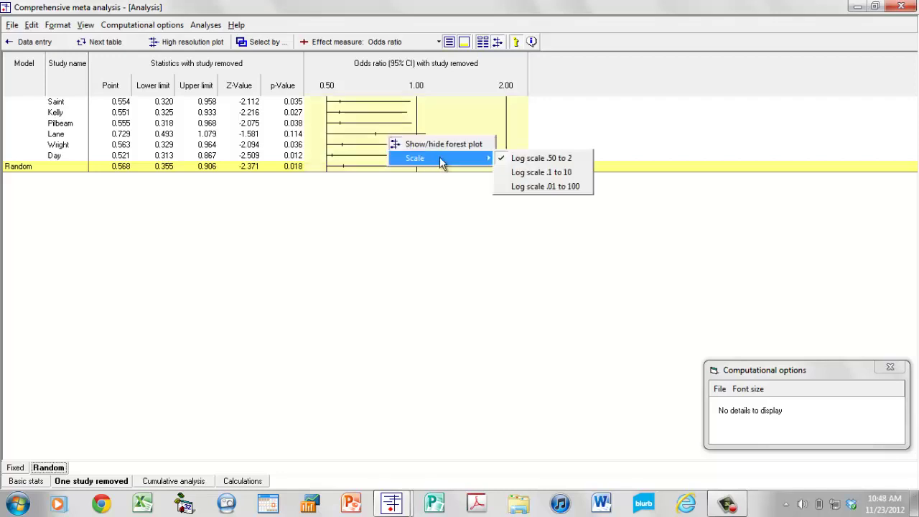
click(537, 173)
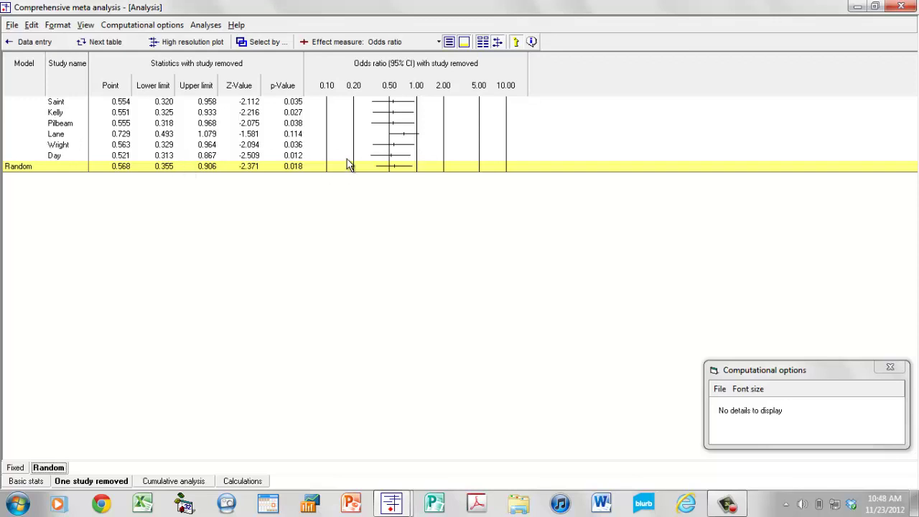
right_click(403, 150)
mouse_move(483, 168)
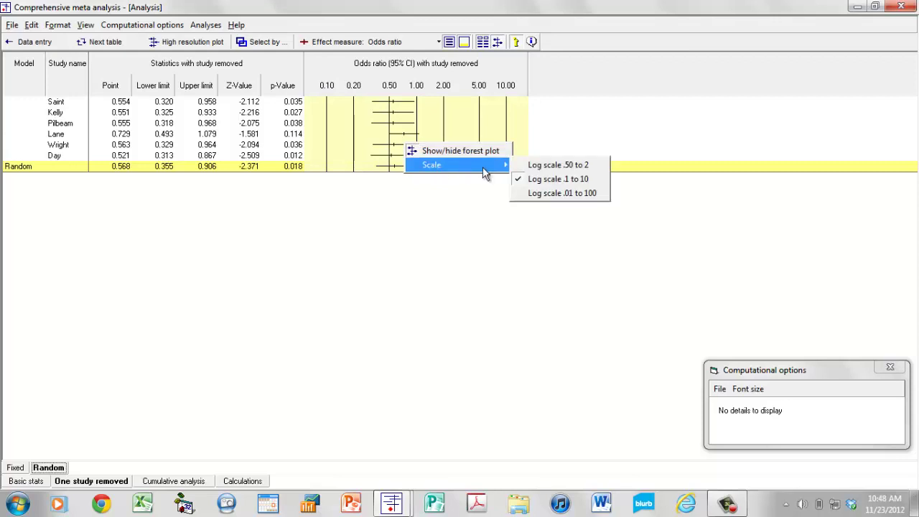
click(555, 193)
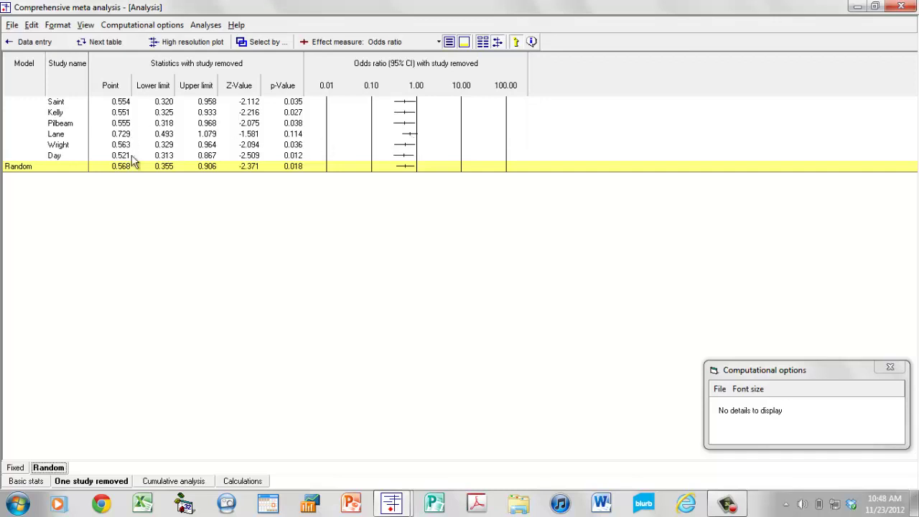
Return to the basic statistics and exclude the fourth study from the random-model analysis
click(26, 482)
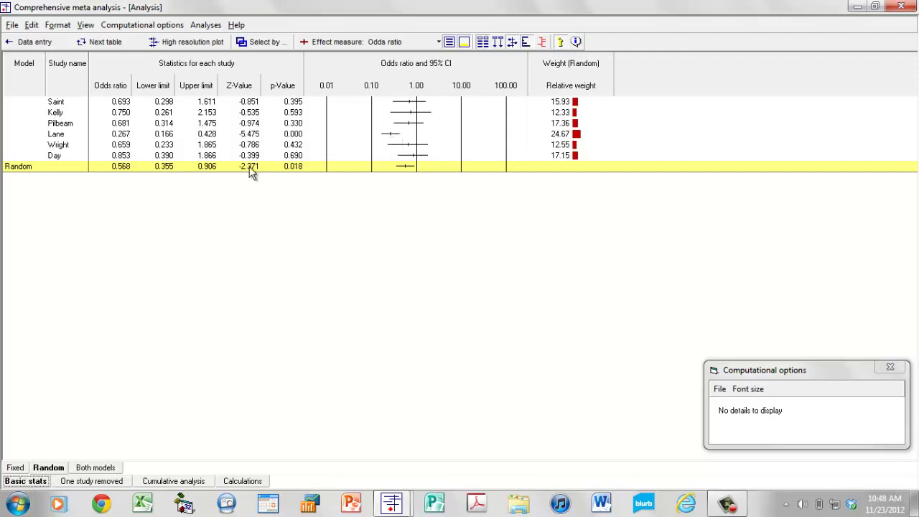
right_click(70, 112)
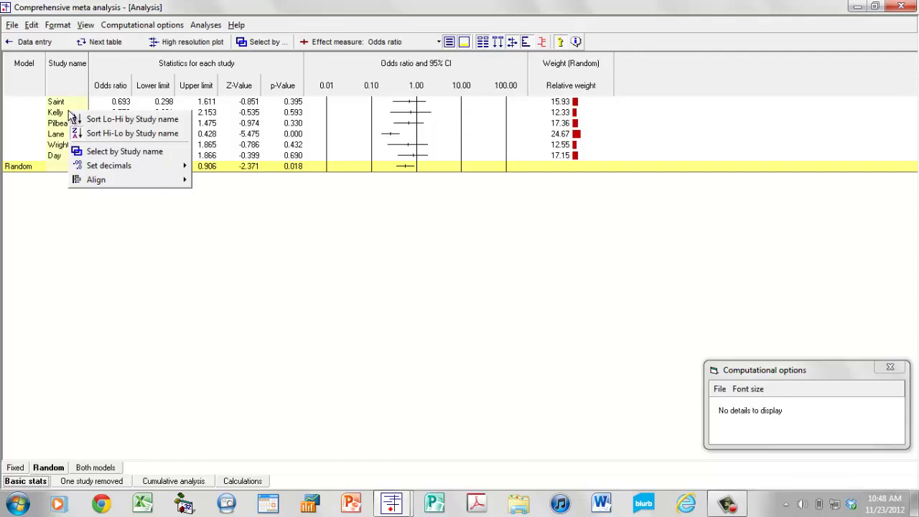
click(118, 150)
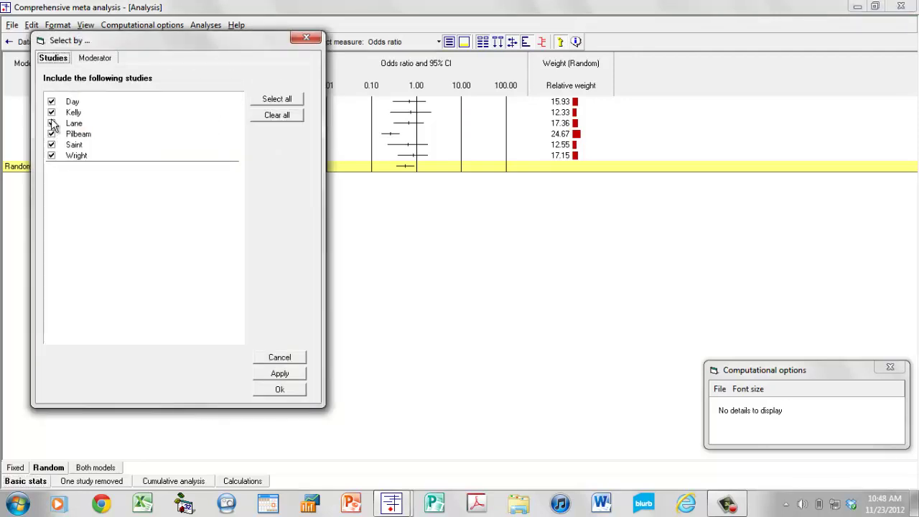
click(52, 123)
click(280, 389)
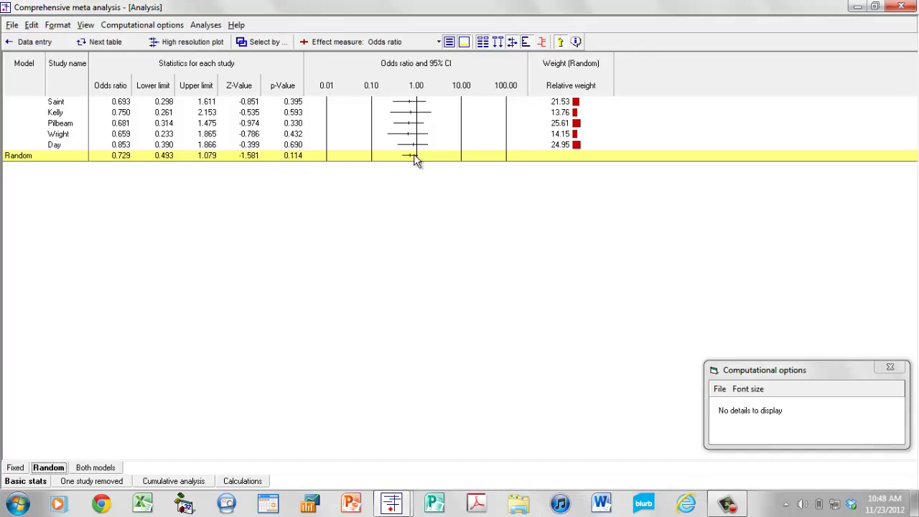
Include the excluded study in the analysis again
right_click(71, 134)
mouse_move(117, 202)
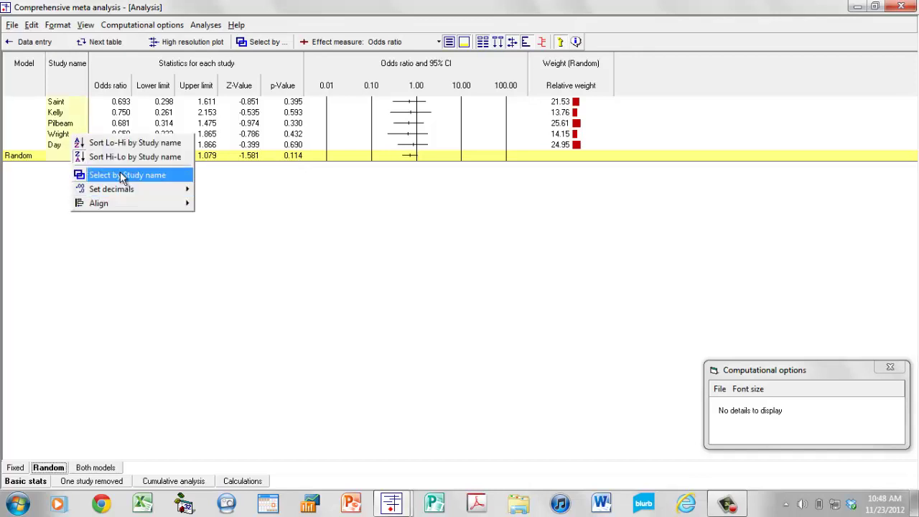
click(120, 175)
click(85, 157)
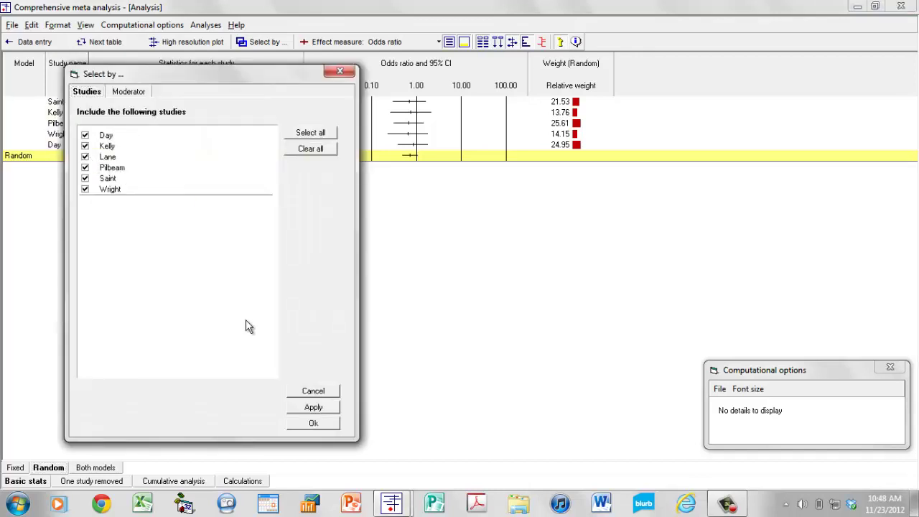
click(312, 423)
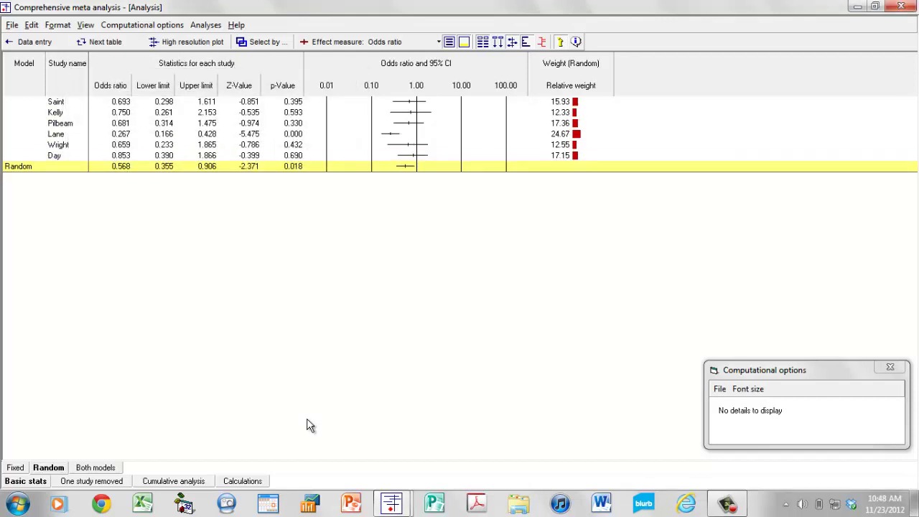
Review the cumulative analysis and the random-model calculations, returning to the basic statistics after each
click(27, 481)
click(183, 481)
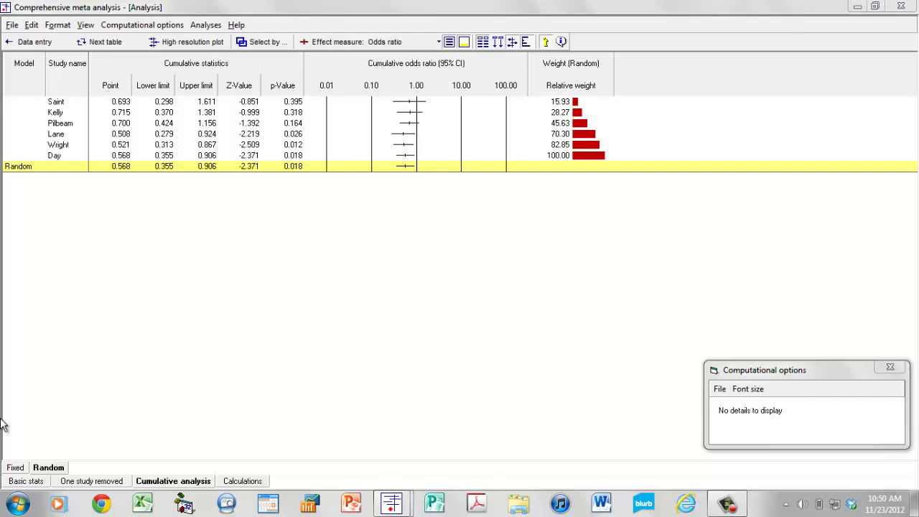
click(26, 482)
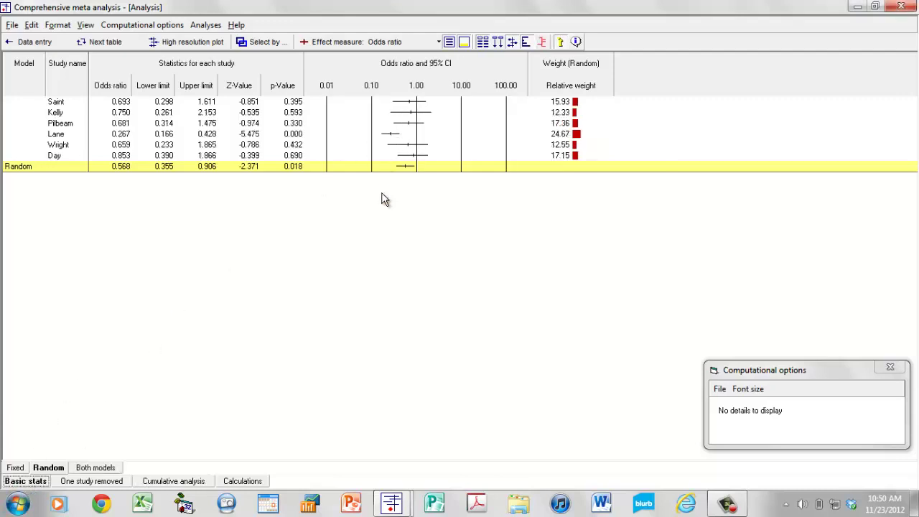
click(242, 481)
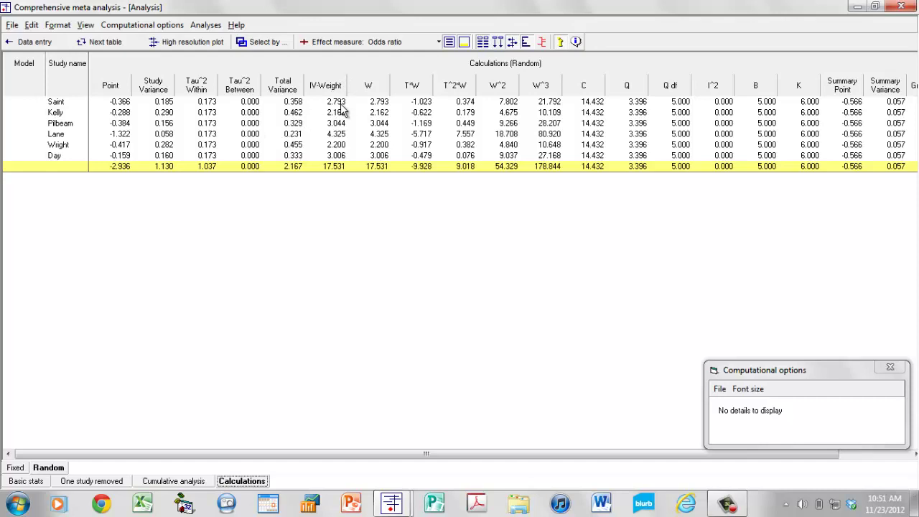
click(28, 482)
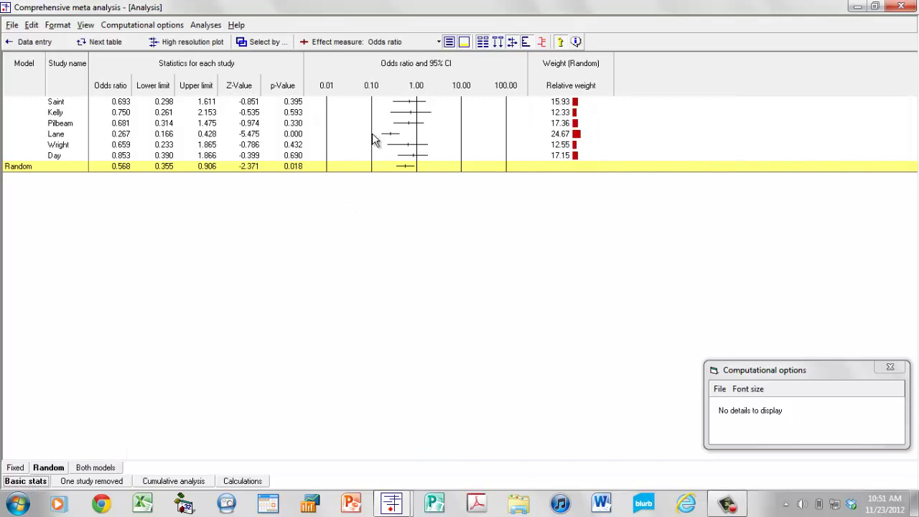
Change the effect measure to Log odds ratio and set the forest plot scale to -2 to +2
click(439, 43)
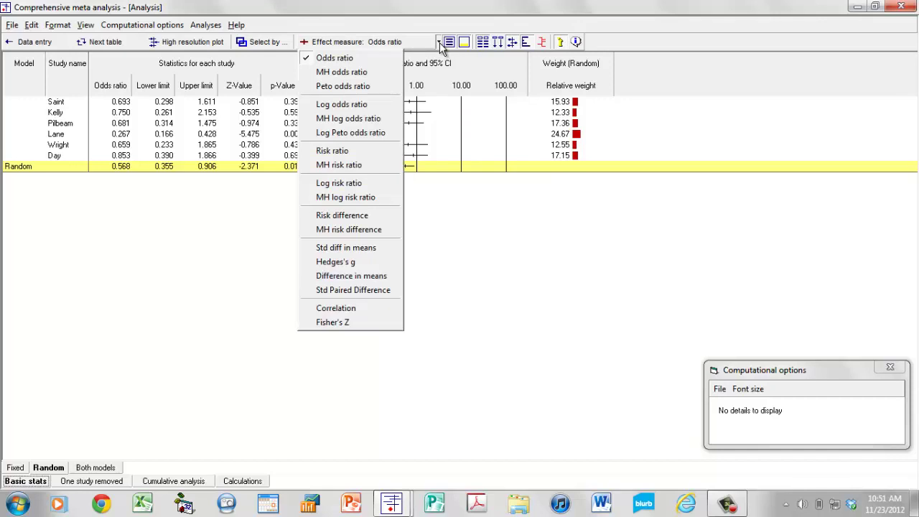
click(354, 104)
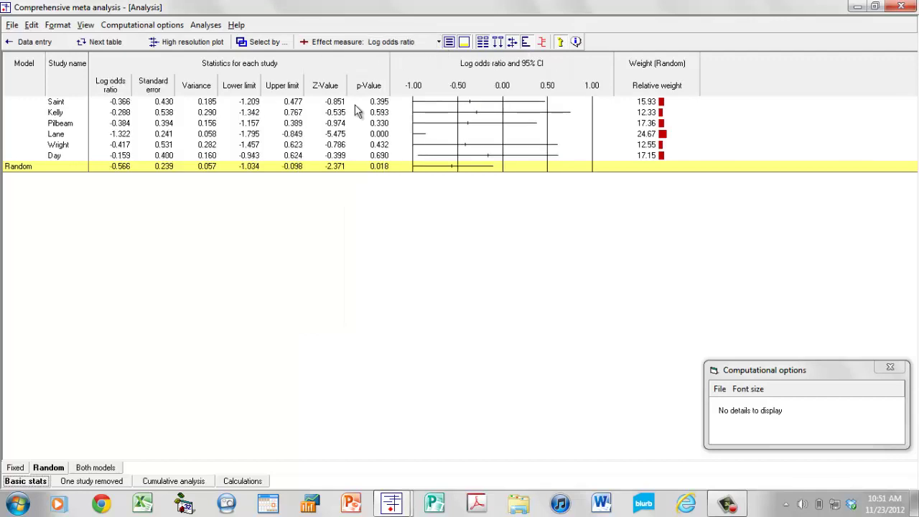
right_click(470, 137)
mouse_move(500, 164)
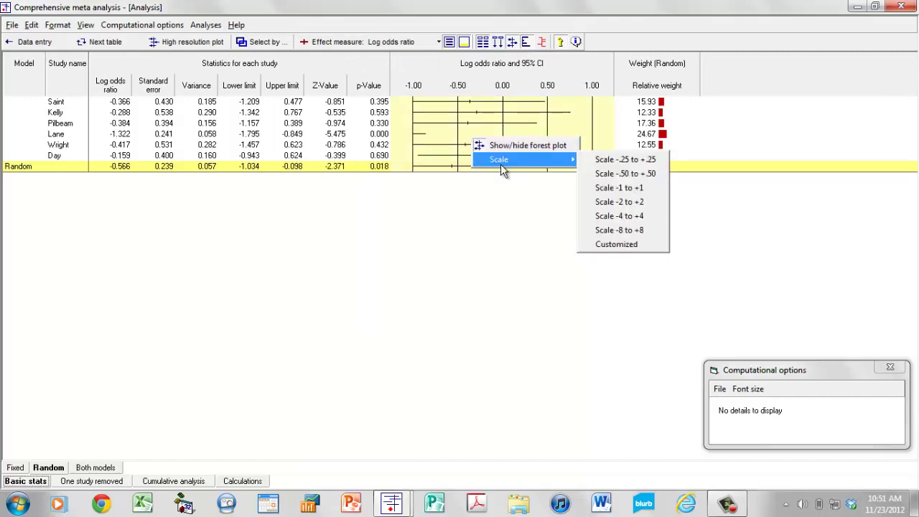
click(622, 204)
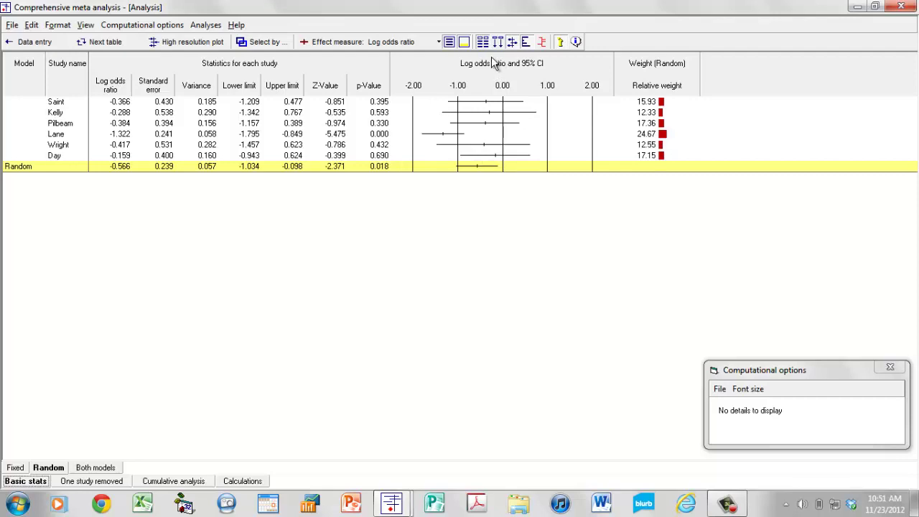
Compare the study statistics as Odds ratio with those as Log odds ratio, leaving Log odds ratio as the effect measure
click(438, 42)
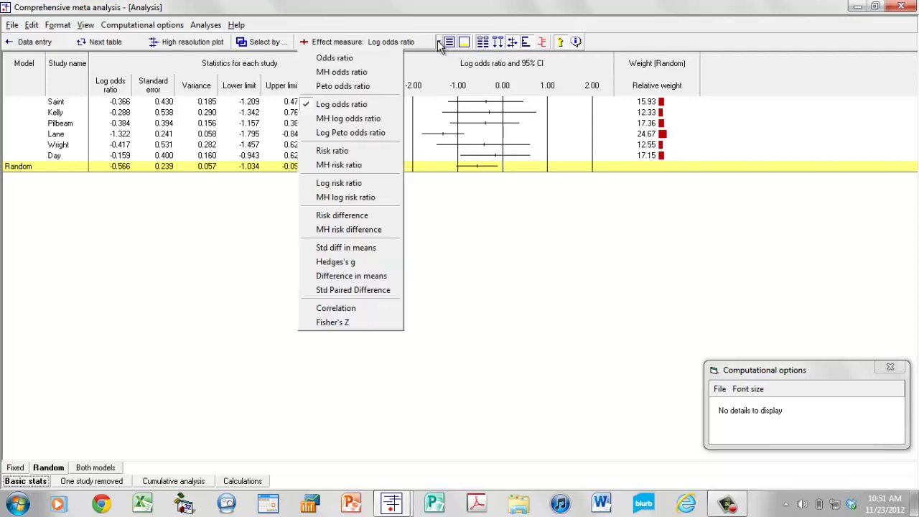
click(365, 58)
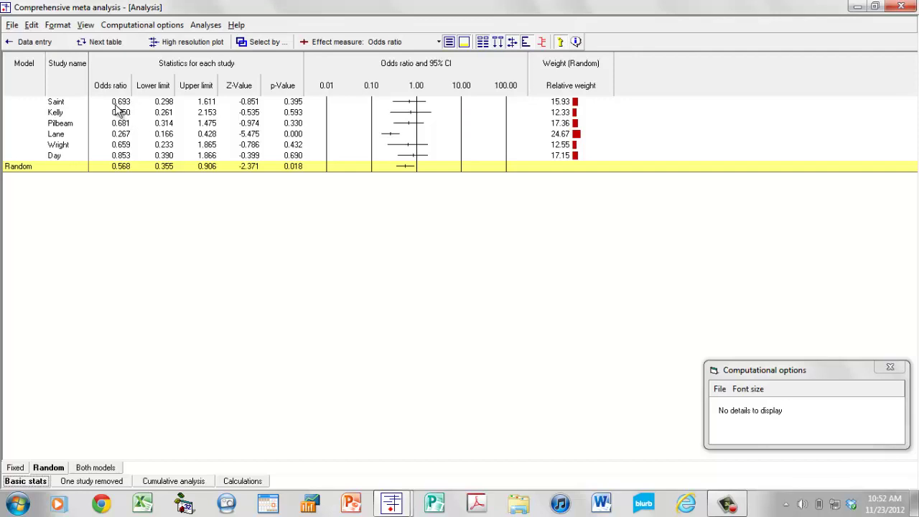
click(438, 42)
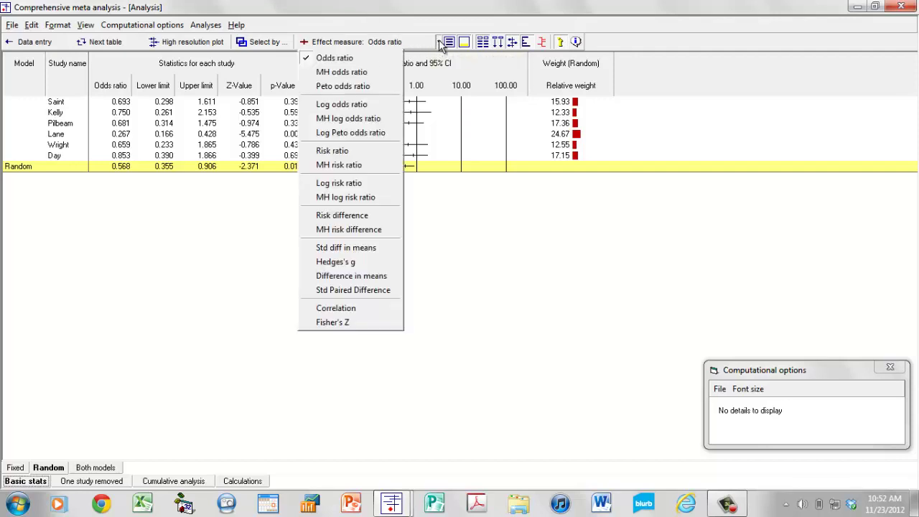
click(364, 104)
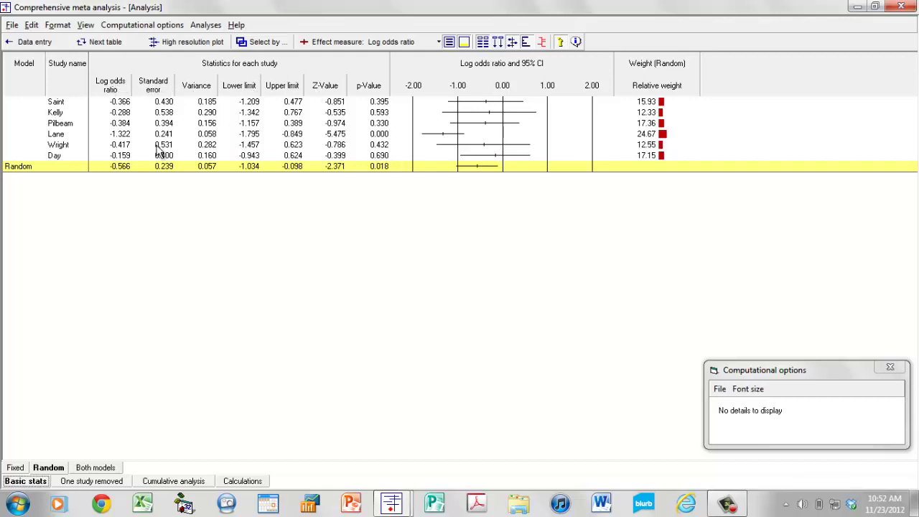
Compare the random-model calculations with the log odds ratios and variances on the data entry sheet, and rerun the analysis
click(242, 481)
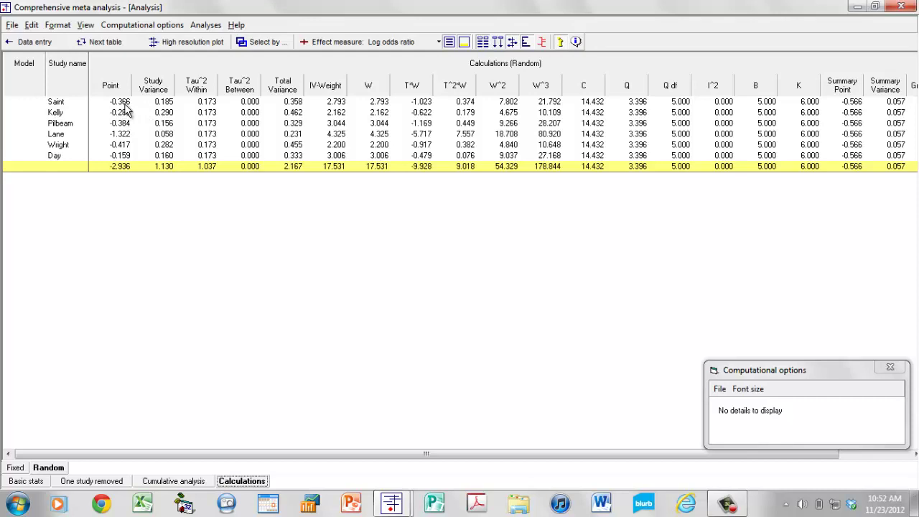
click(23, 42)
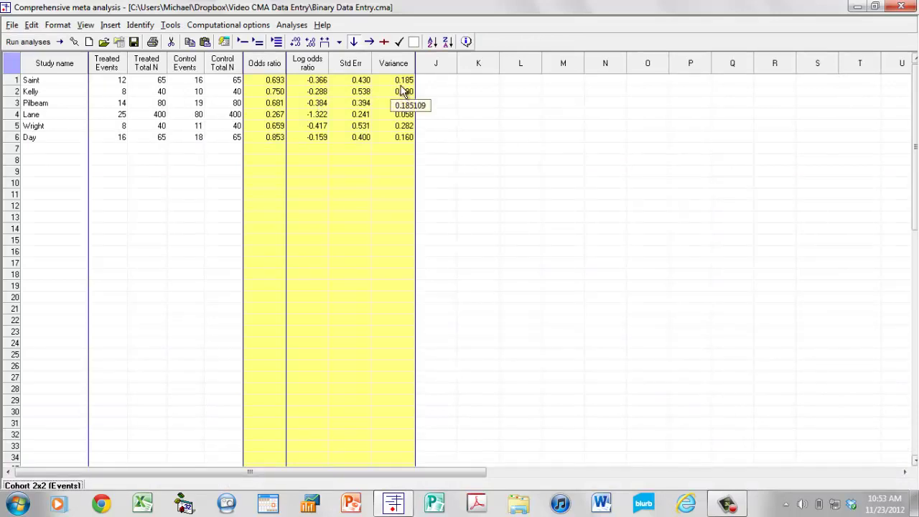
click(30, 43)
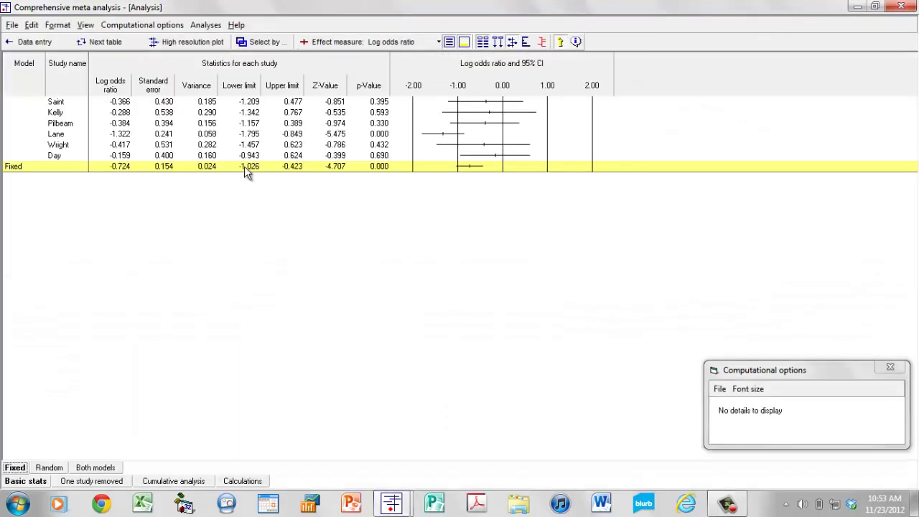
Compare the calculation details under the fixed and random models, and return to the random model's basic statistics
click(242, 481)
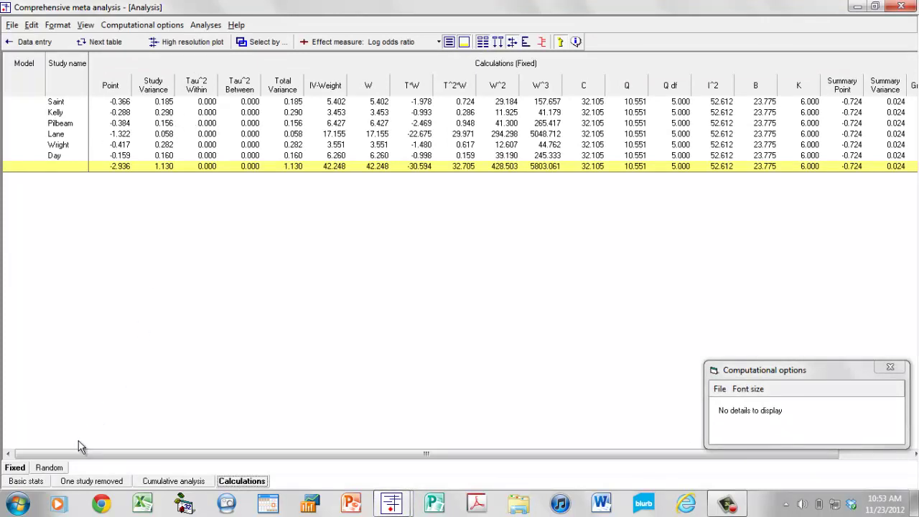
click(58, 470)
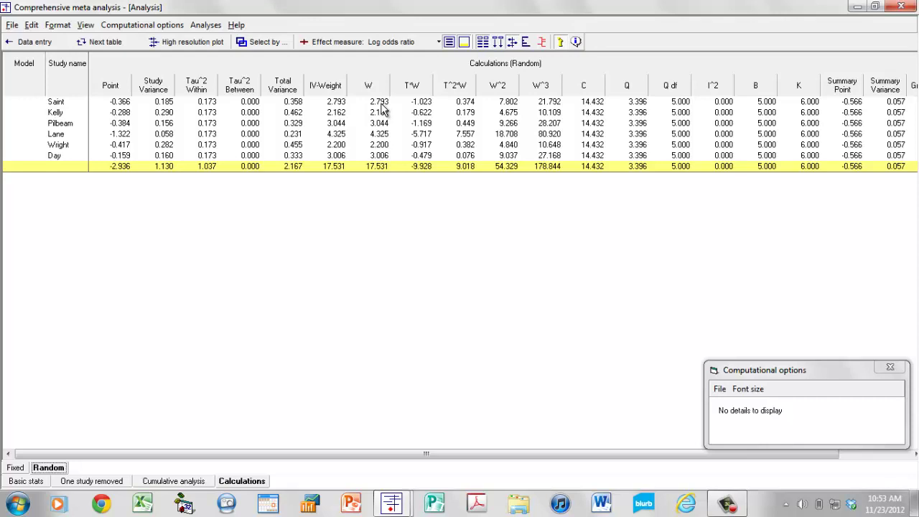
click(36, 481)
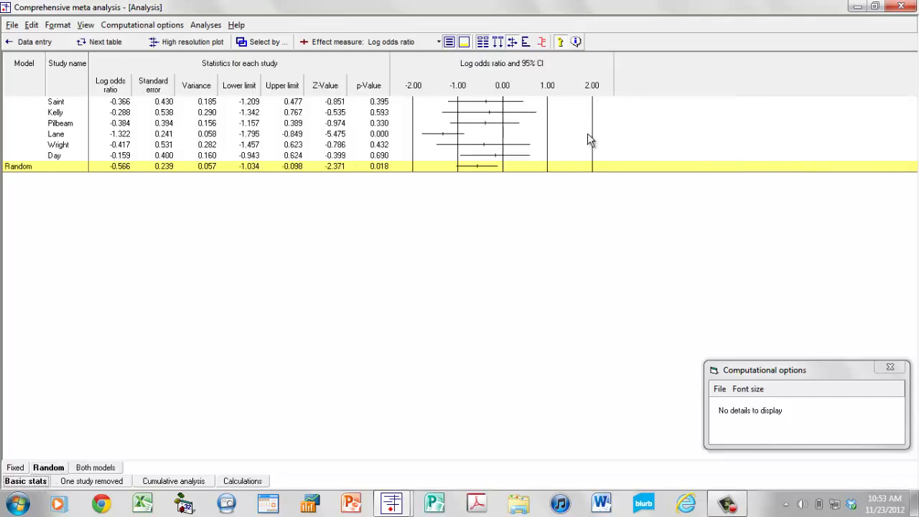
Display the random-model study weights, adding the absolute weight column beside the relative weights
click(525, 41)
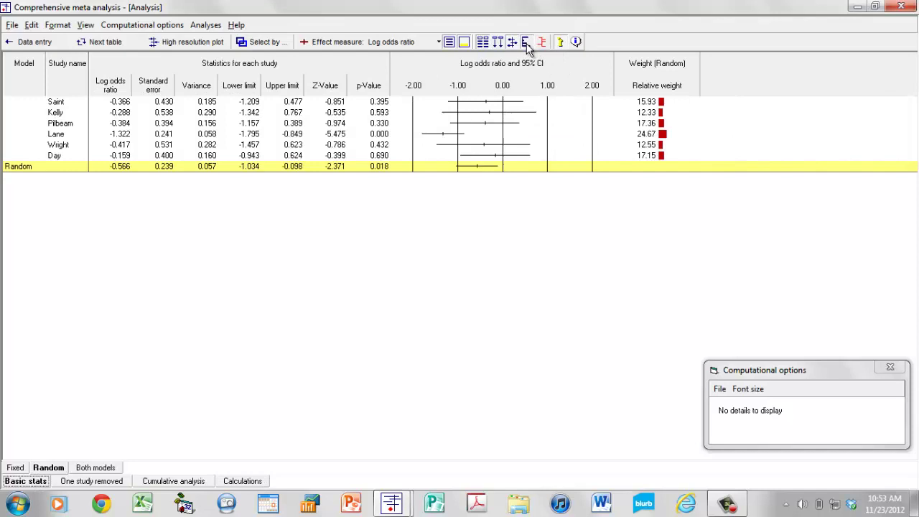
right_click(648, 123)
click(661, 179)
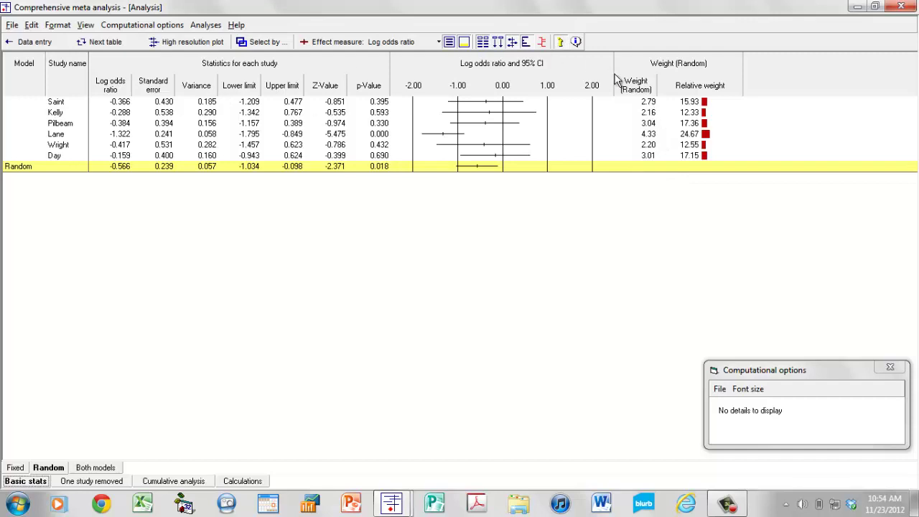
Compare the random model's summary point and variance in the calculation details with its basic statistics
click(252, 482)
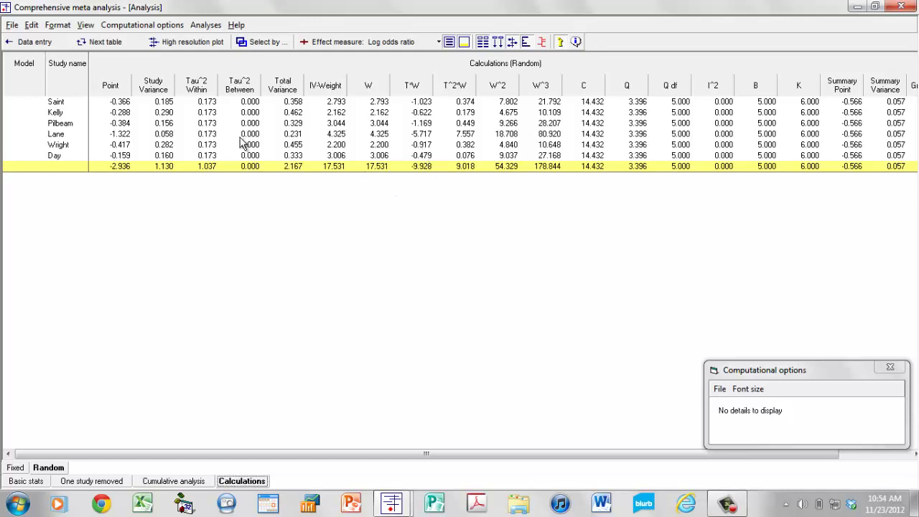
click(27, 481)
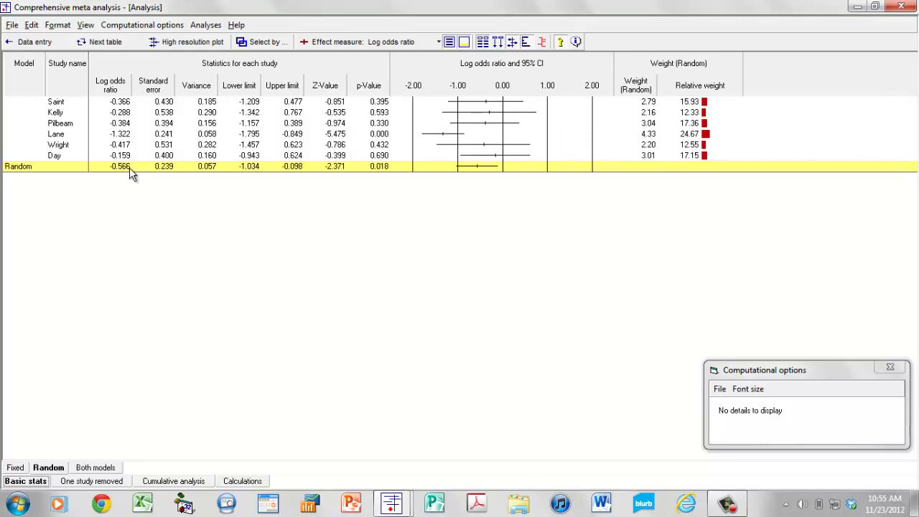
click(228, 482)
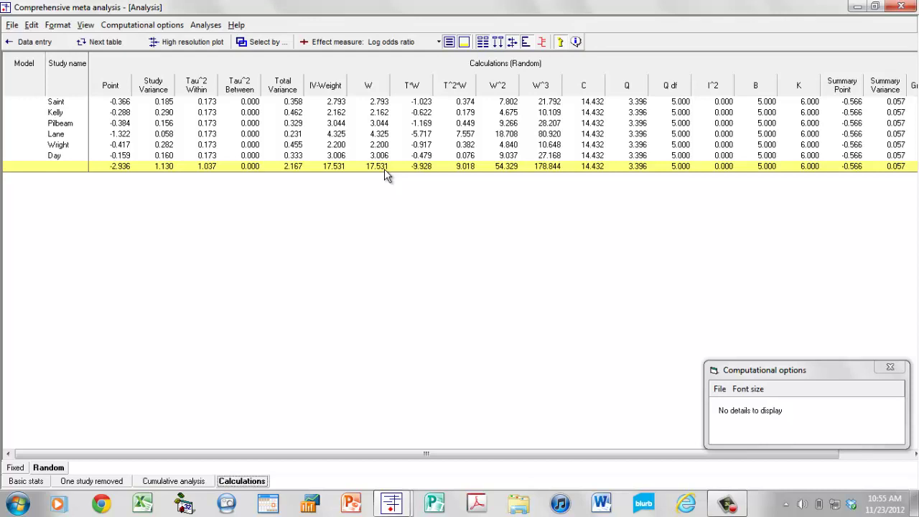
click(26, 481)
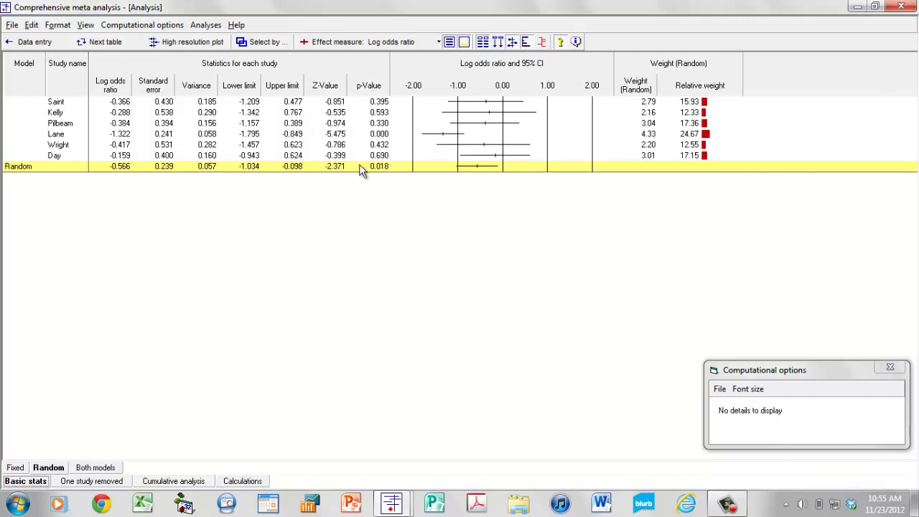
Compare the summary results as Log odds ratio and Odds ratio, leaving Odds ratio as the effect measure
click(437, 43)
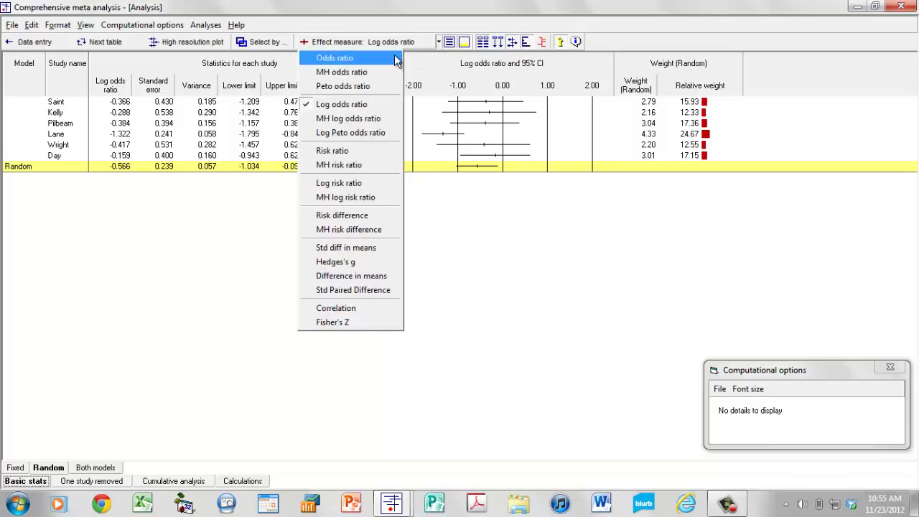
click(437, 10)
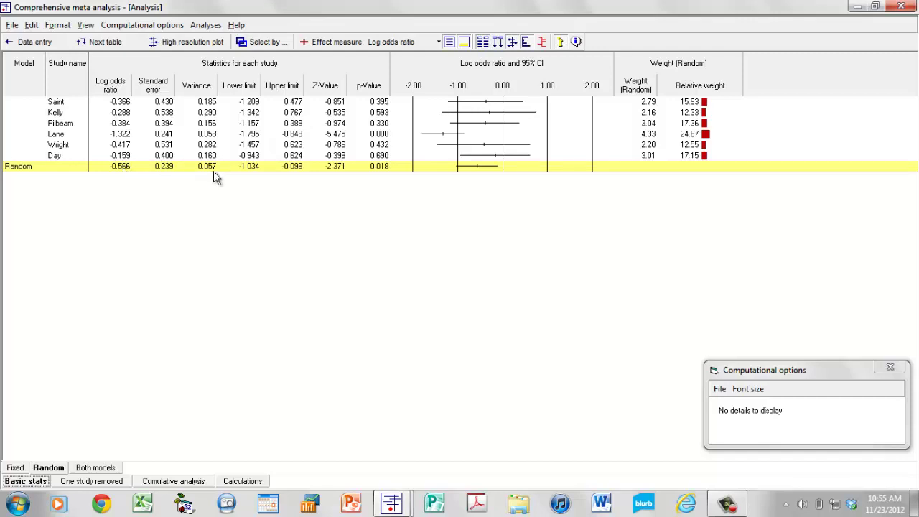
click(440, 41)
click(361, 58)
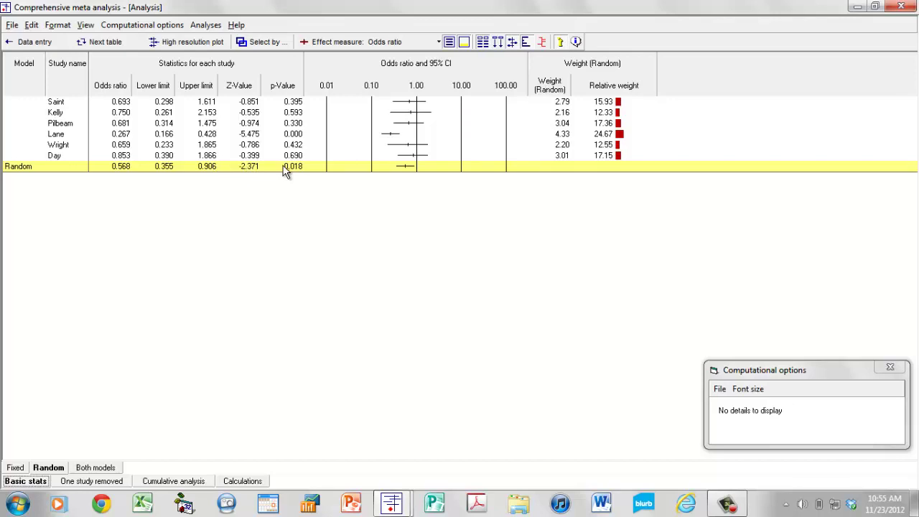
click(438, 41)
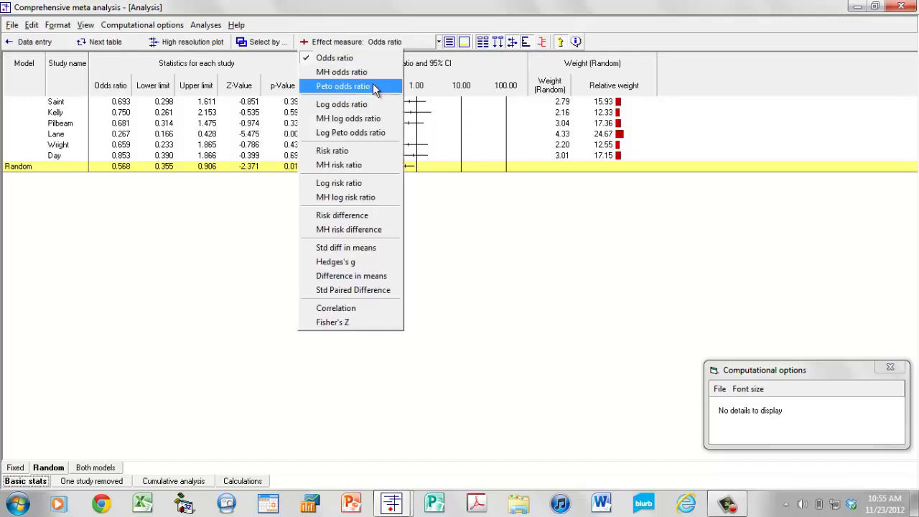
click(366, 104)
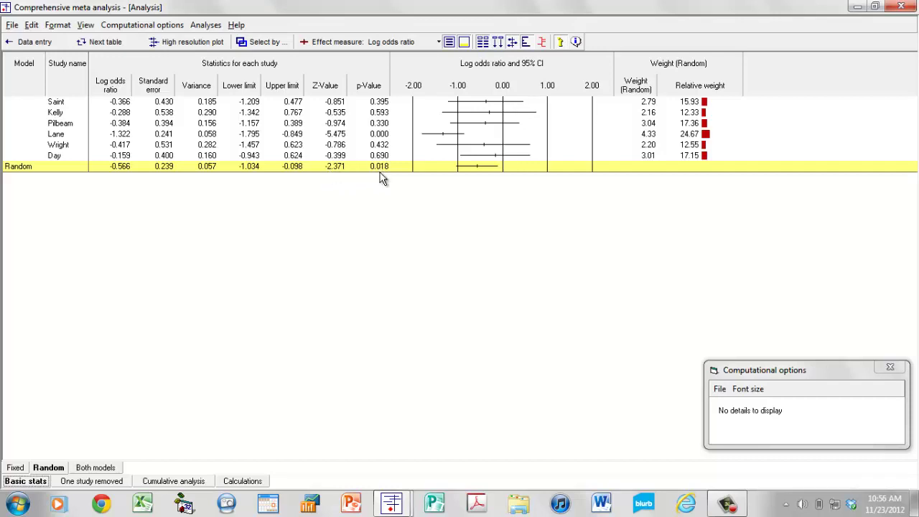
click(437, 42)
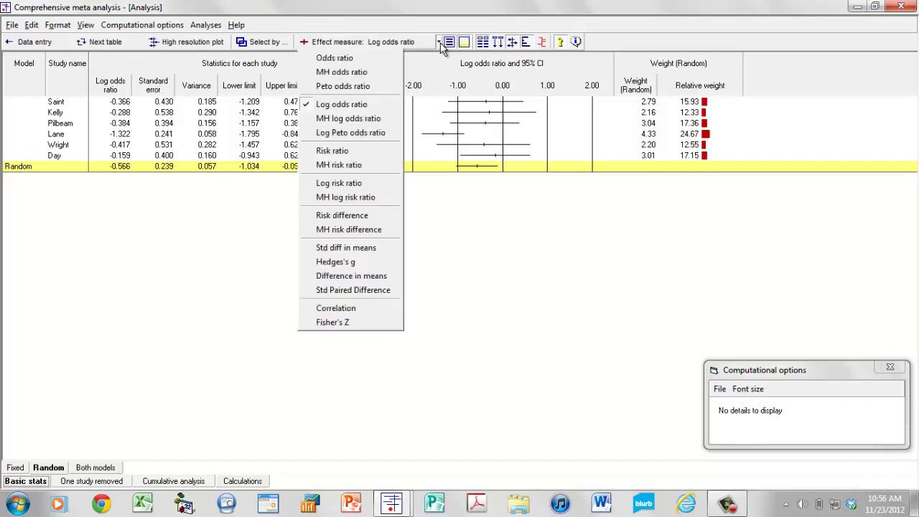
click(352, 56)
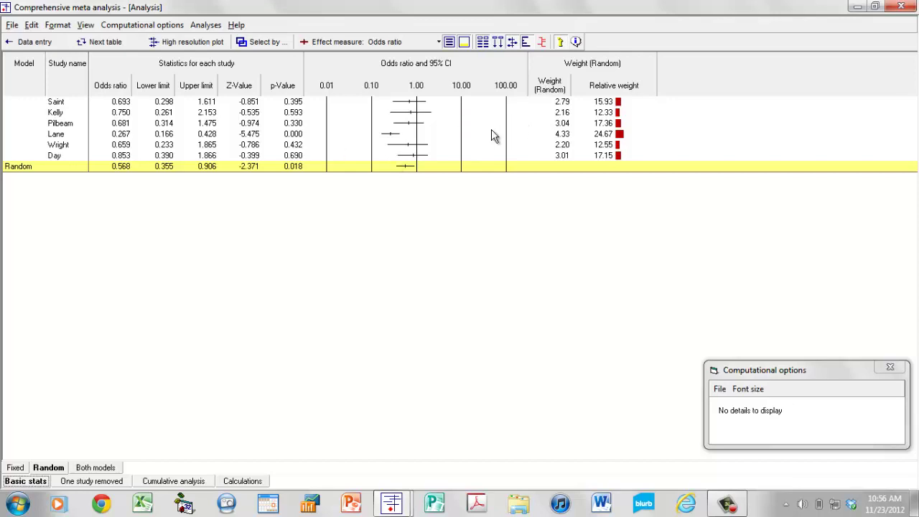
Hide the raw weight column for the random model and close the Computational options window
right_click(554, 122)
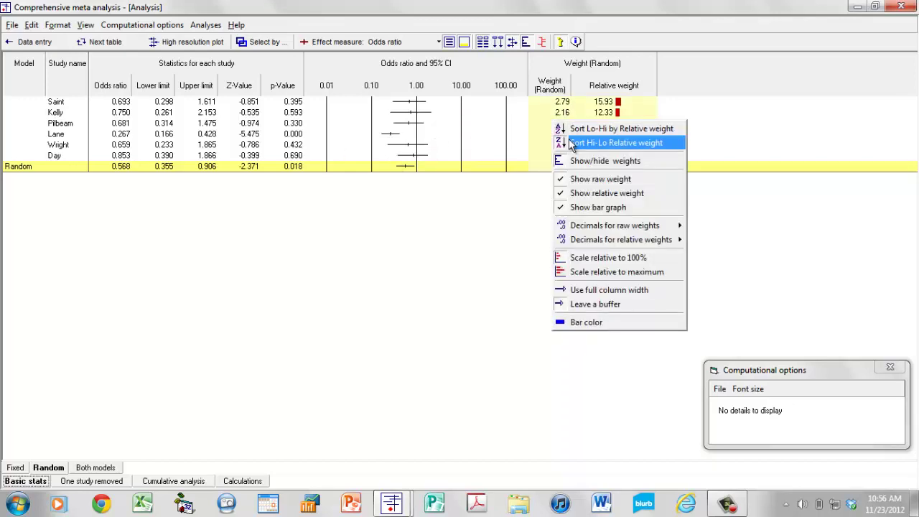
click(591, 181)
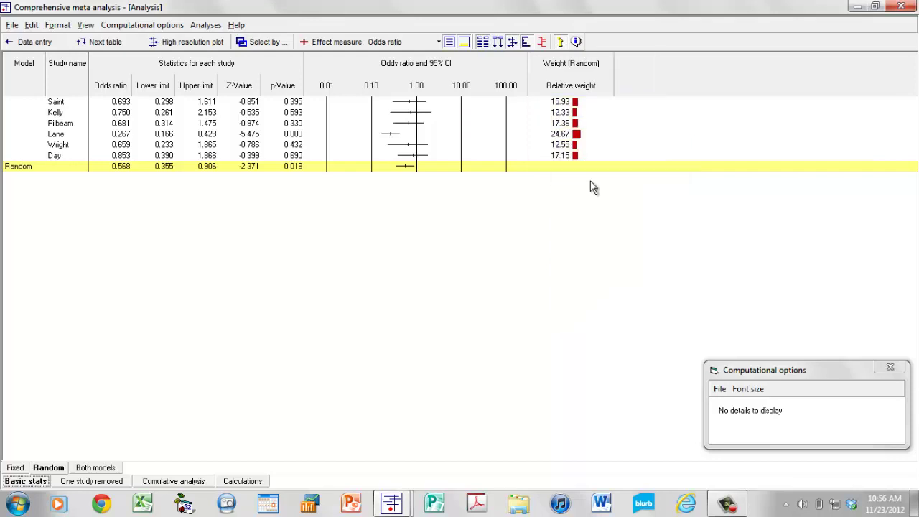
click(891, 370)
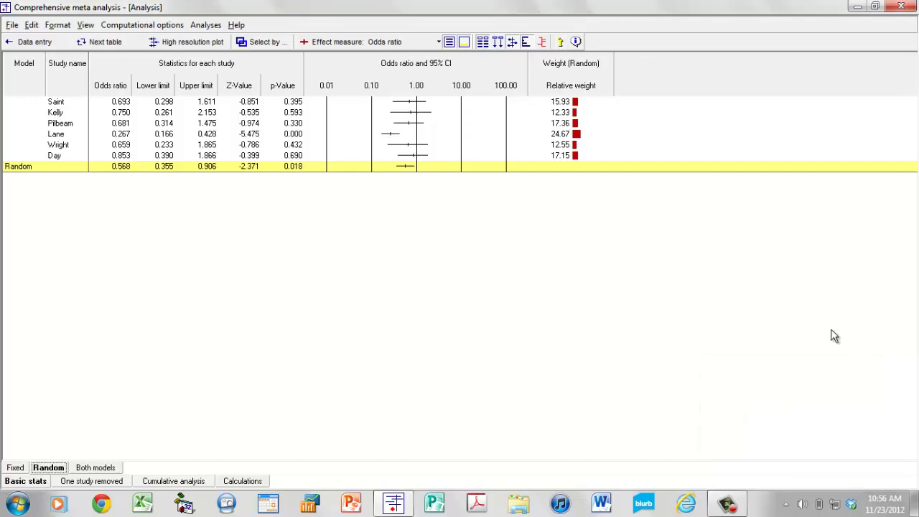
Examine the random model's standardized residuals for each study, and hide the residual column
click(543, 43)
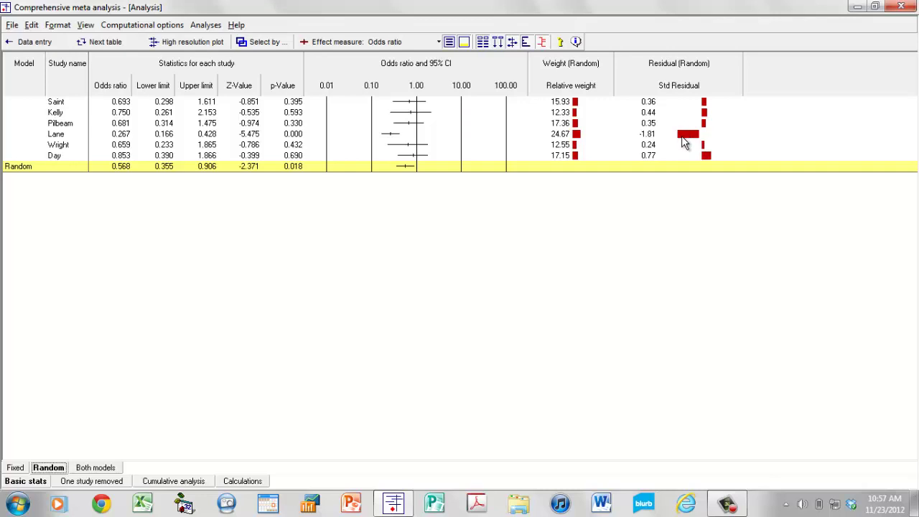
click(726, 502)
click(859, 440)
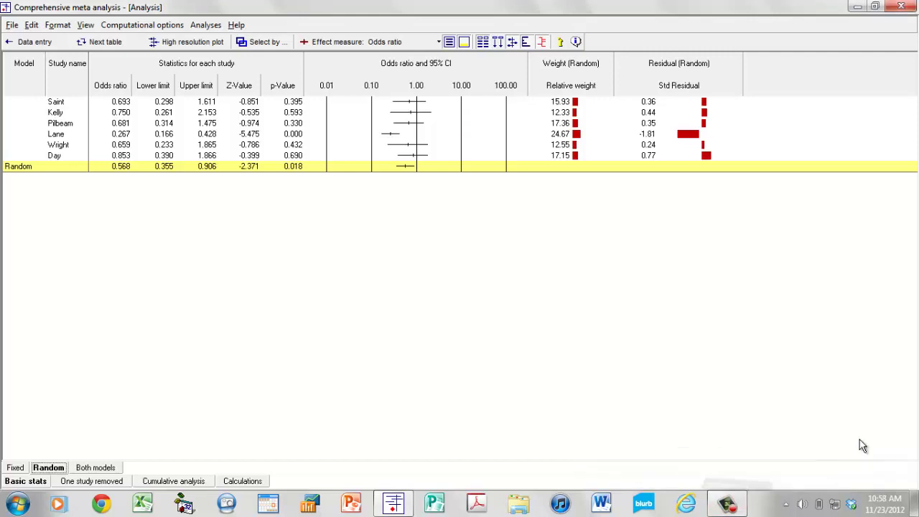
click(541, 43)
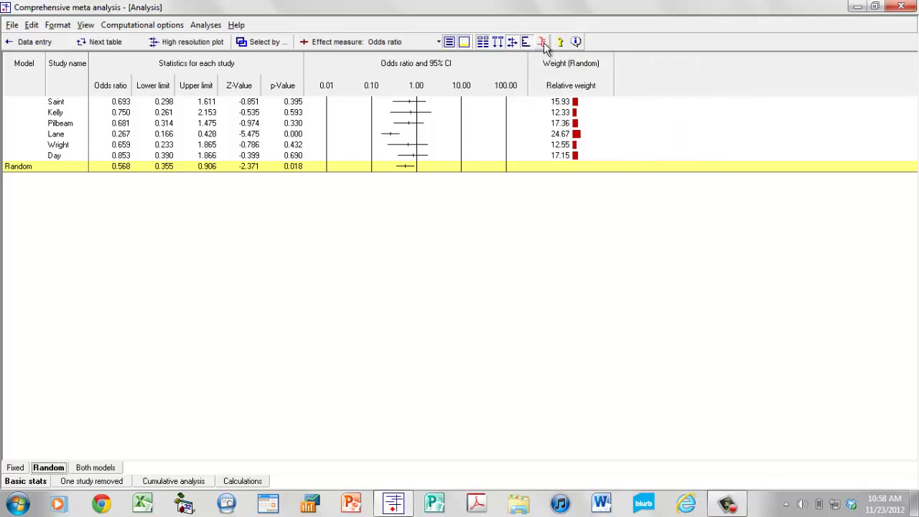
Show the events/total counts by group with an added overall total column, widen that column, and hide the counts
click(491, 45)
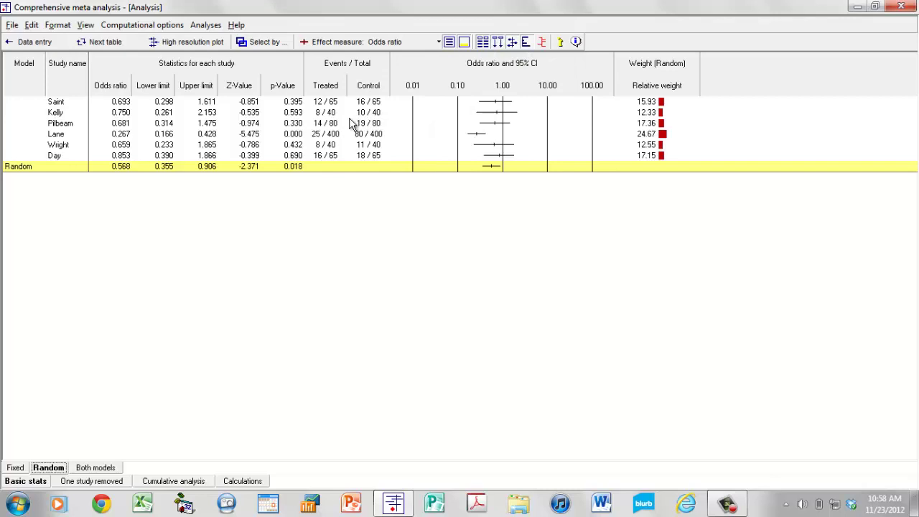
right_click(364, 122)
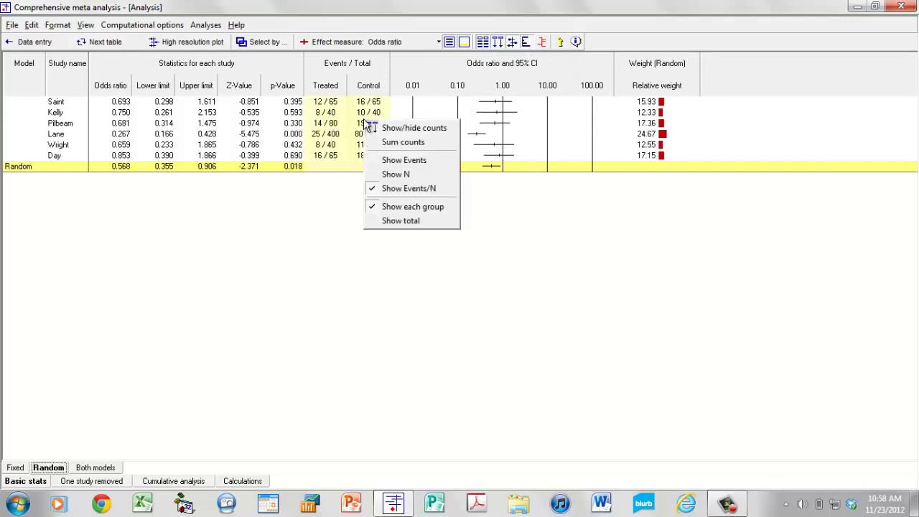
click(411, 222)
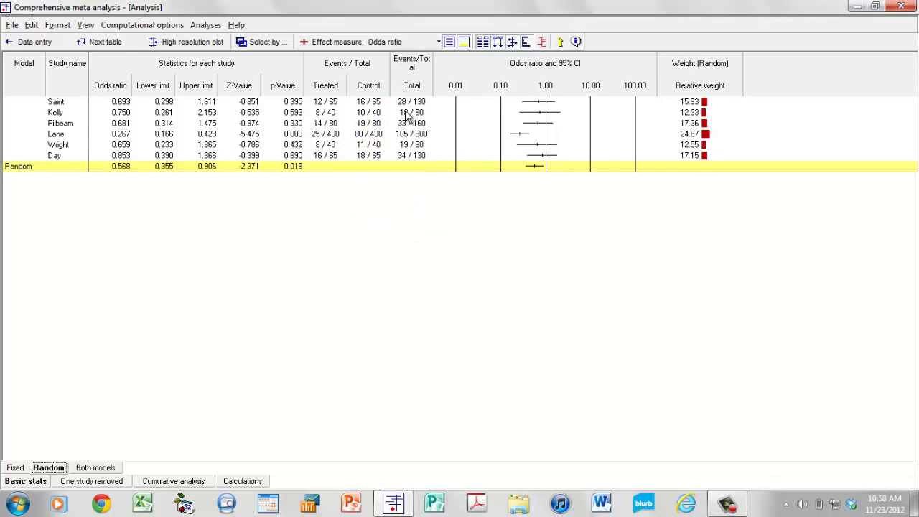
drag(434, 70, 443, 72)
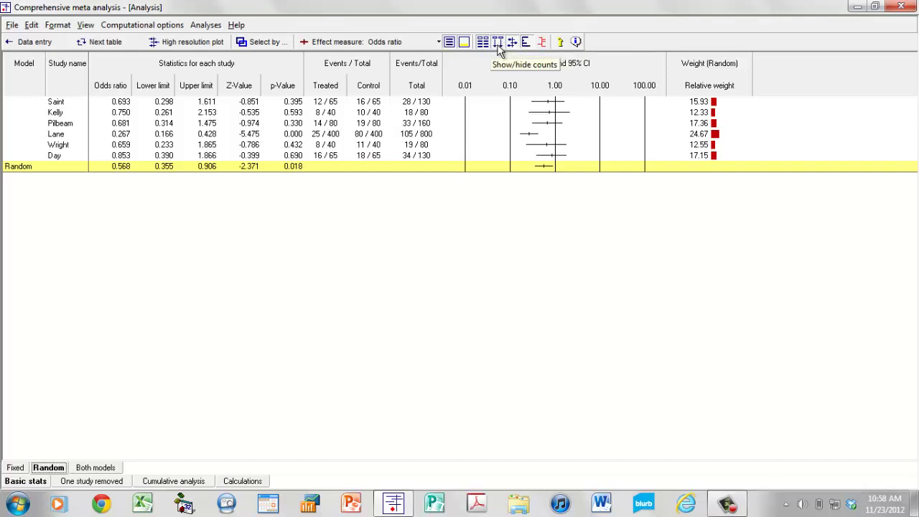
click(498, 43)
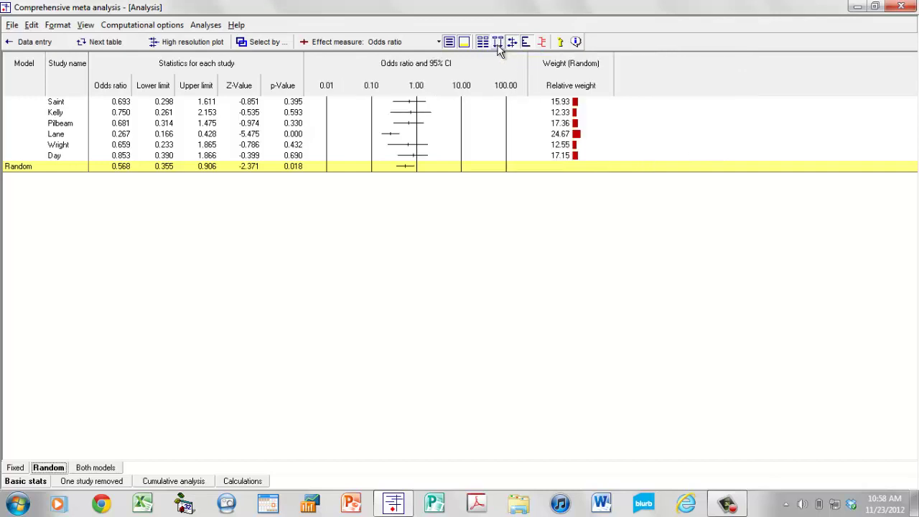
Browse the data analysis tutorial pages on effect measure, study selection, display columns, detailed statistics and high-resolution plots, and close the tutorial
click(575, 43)
click(547, 401)
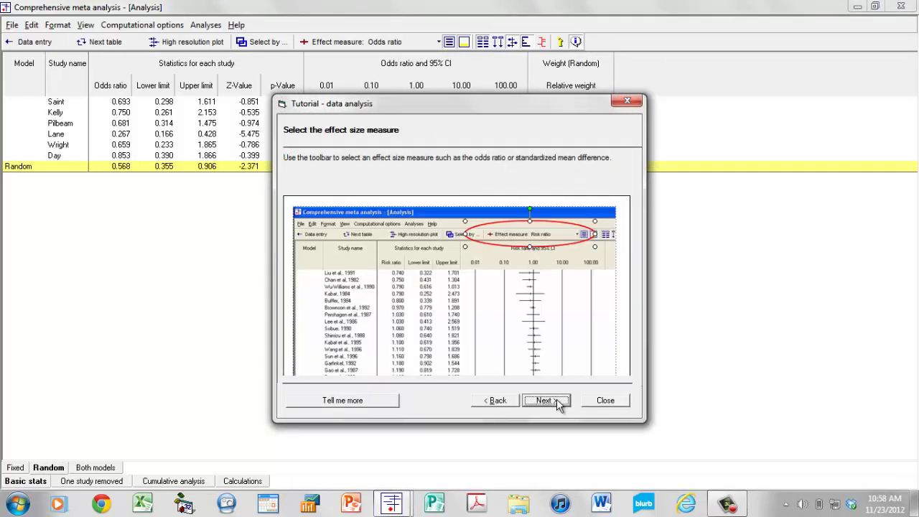
click(559, 404)
click(559, 404)
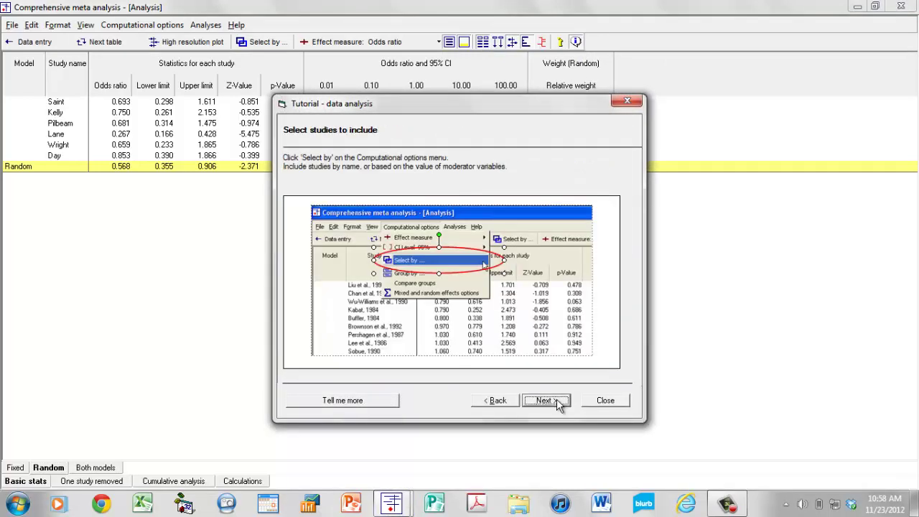
click(560, 404)
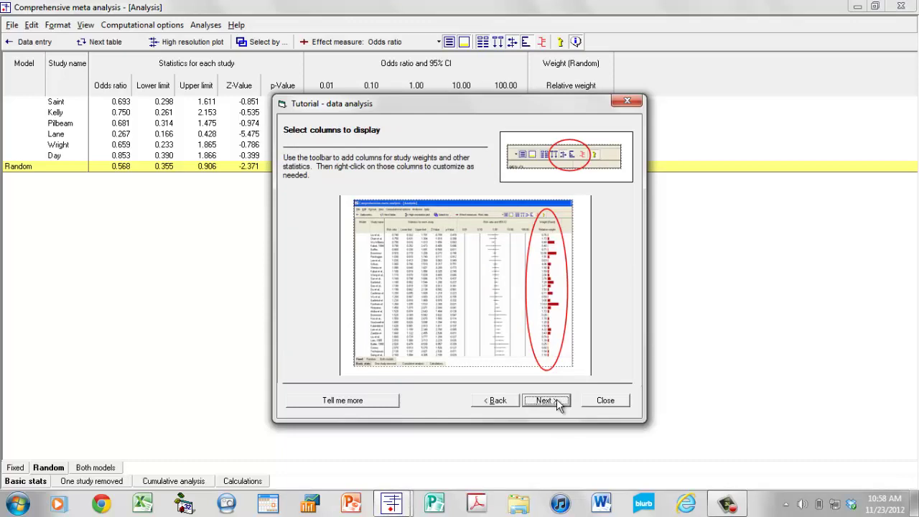
click(559, 404)
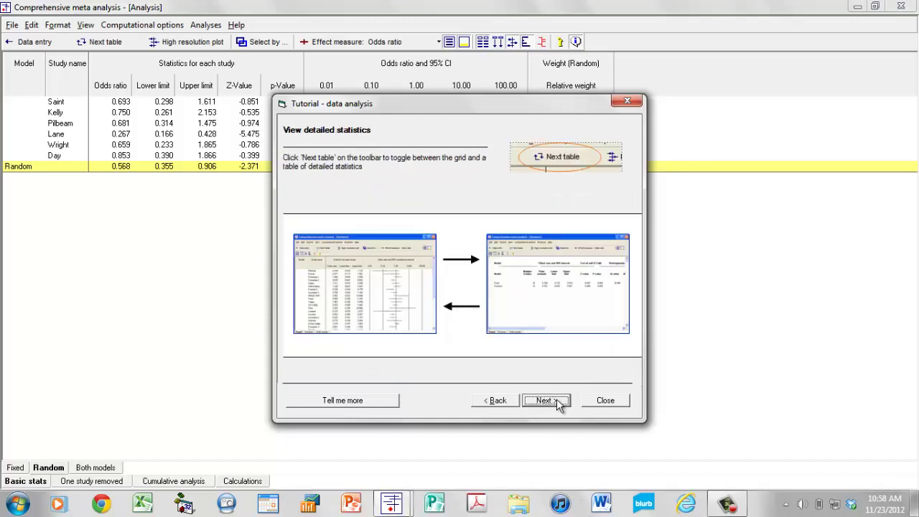
click(559, 404)
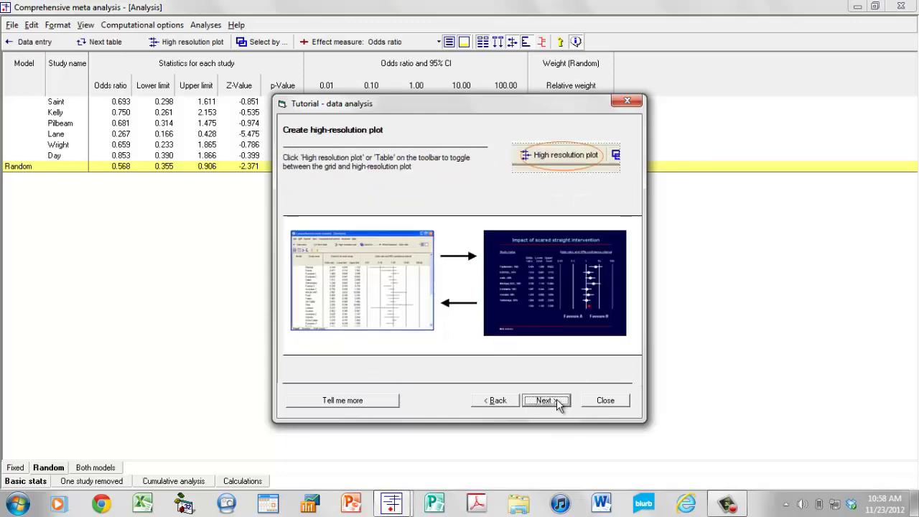
click(510, 402)
click(510, 402)
click(511, 402)
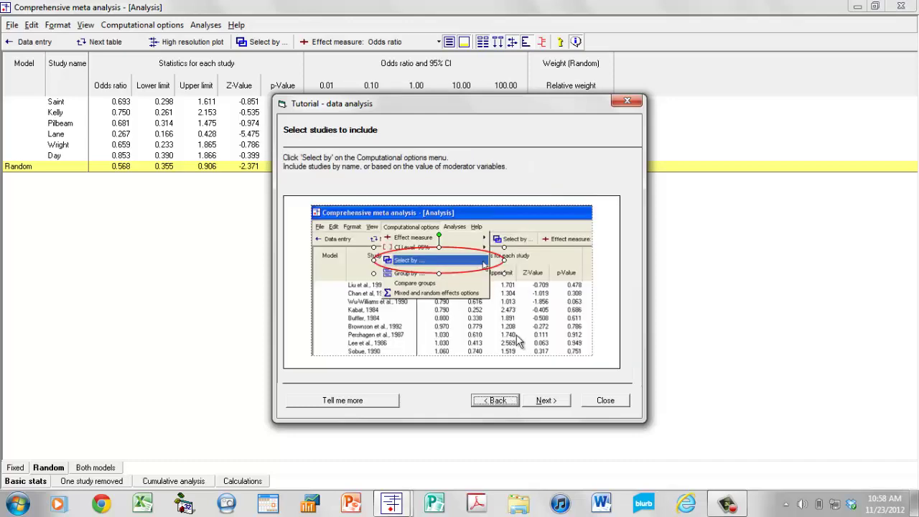
click(627, 101)
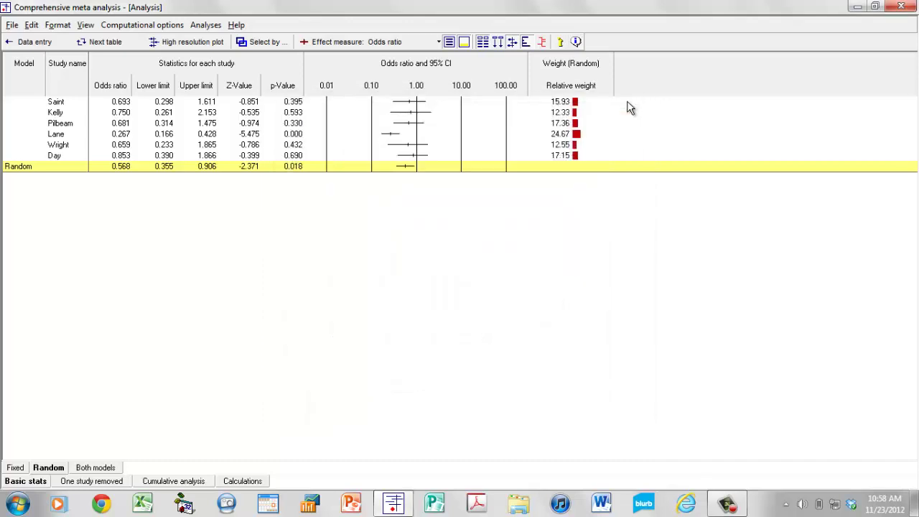
Add the raw weight column beside the relative weights, and compare the fixed and random models separately and together
click(94, 467)
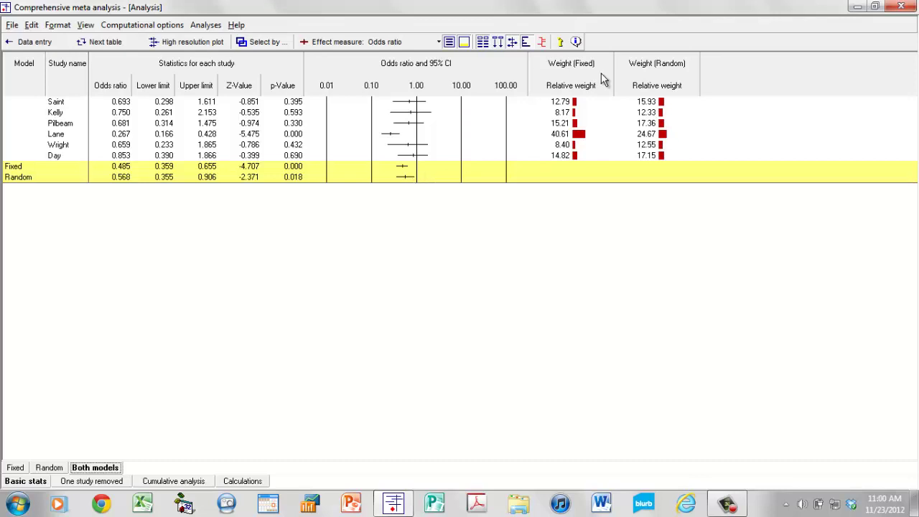
click(52, 469)
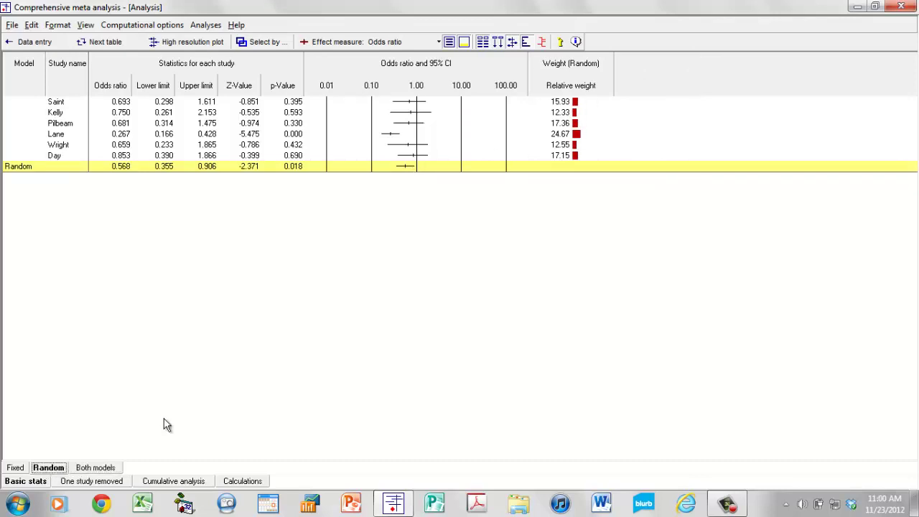
right_click(567, 127)
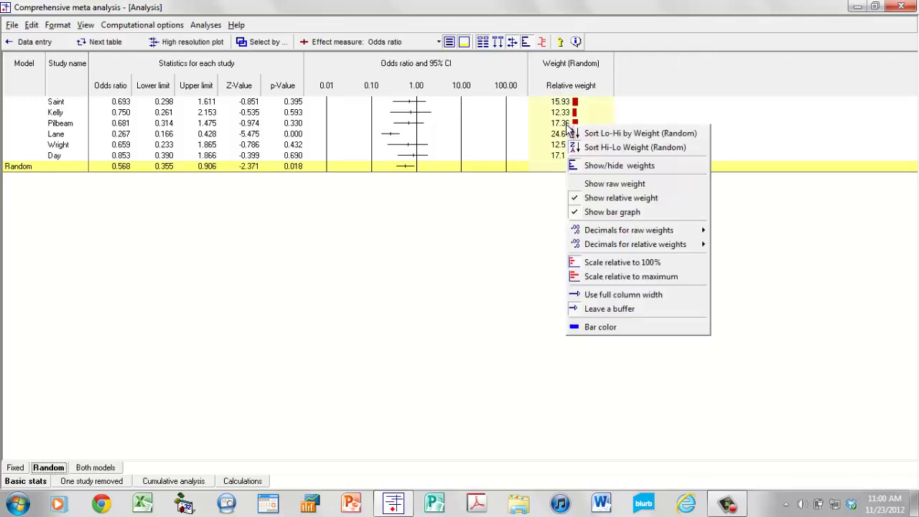
click(613, 185)
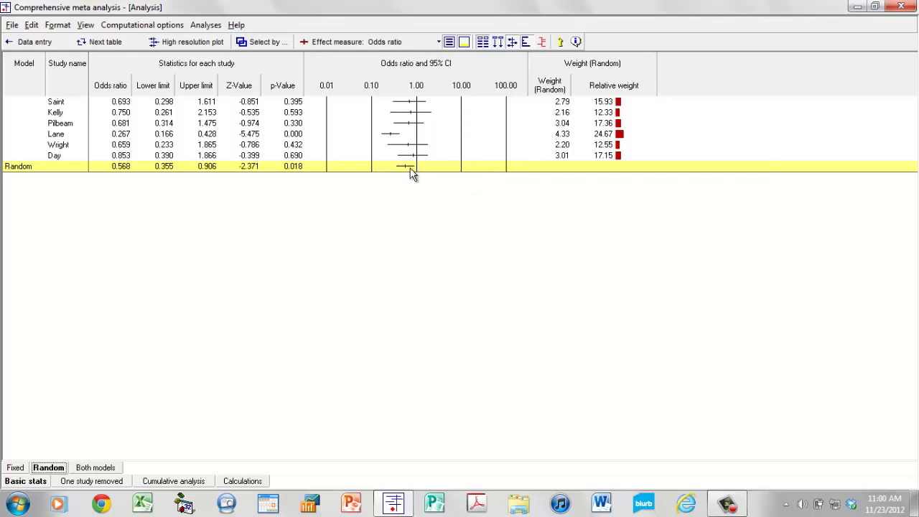
click(15, 467)
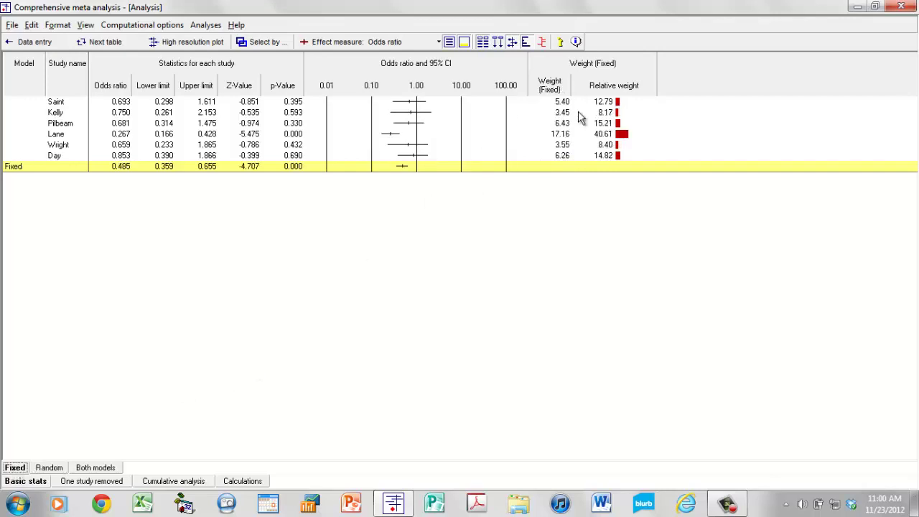
click(104, 470)
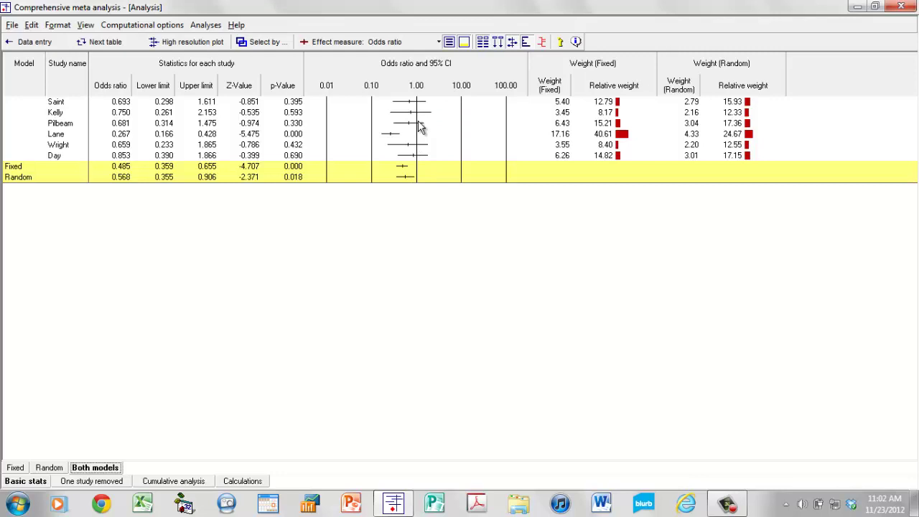
Hide the weight columns, and display the p-values in the basic statistics with 6 decimals
click(525, 42)
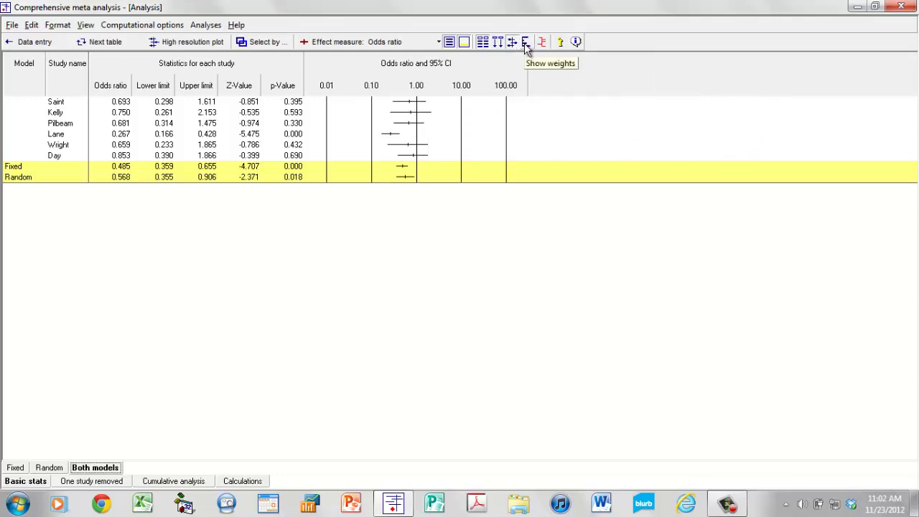
right_click(228, 128)
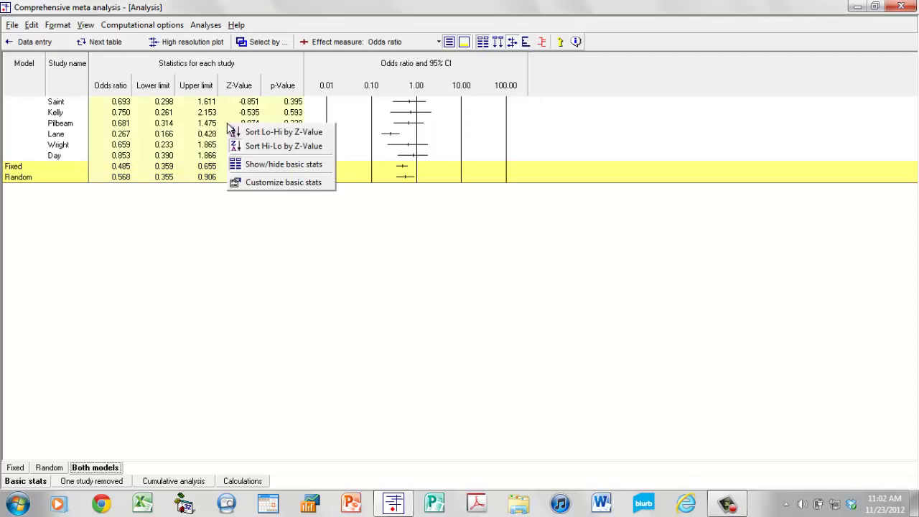
click(272, 182)
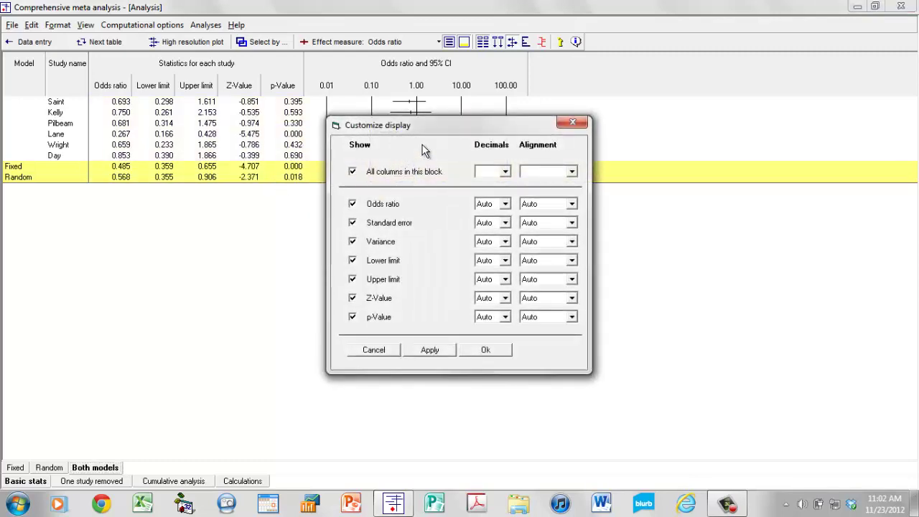
drag(421, 129, 495, 118)
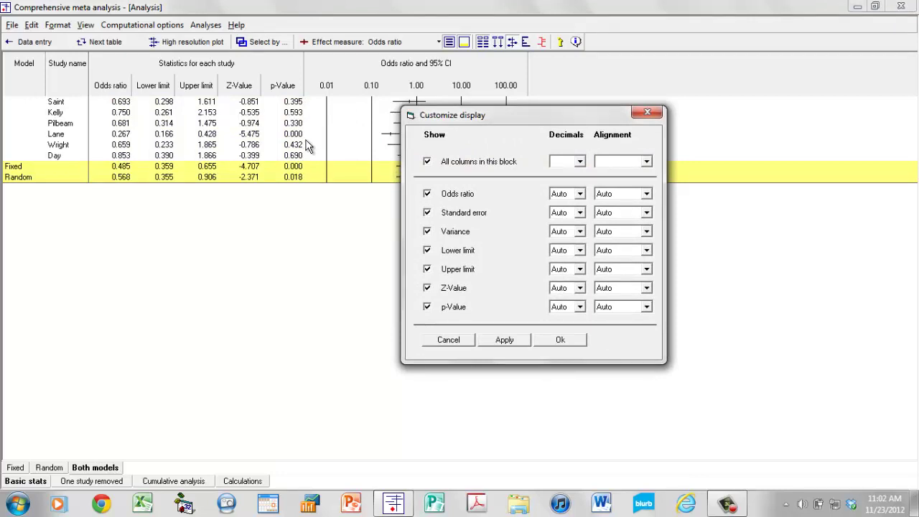
click(579, 306)
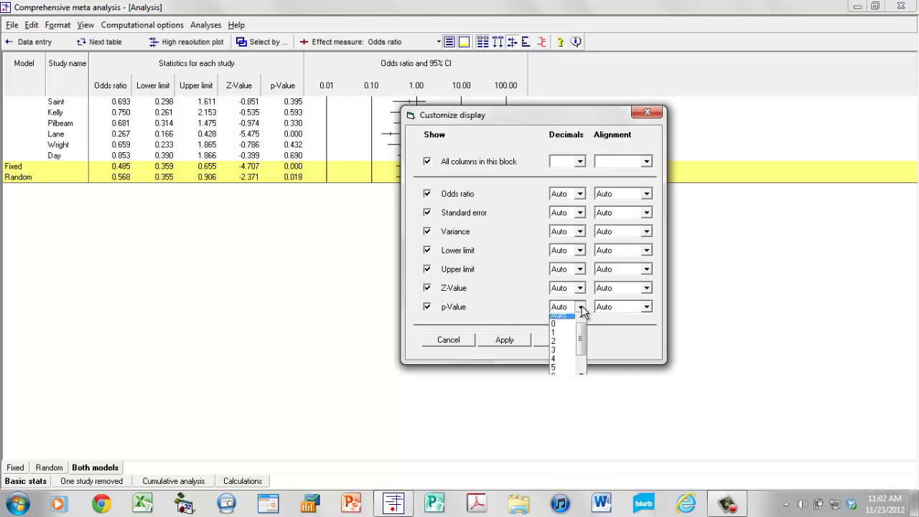
click(558, 387)
click(562, 339)
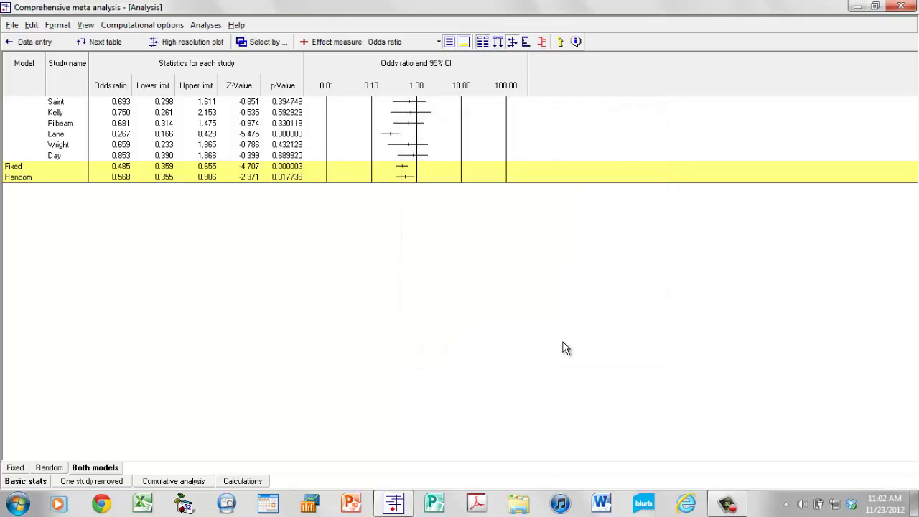
Increase the p-value column's precision in the basic statistics to 9 decimals
right_click(293, 138)
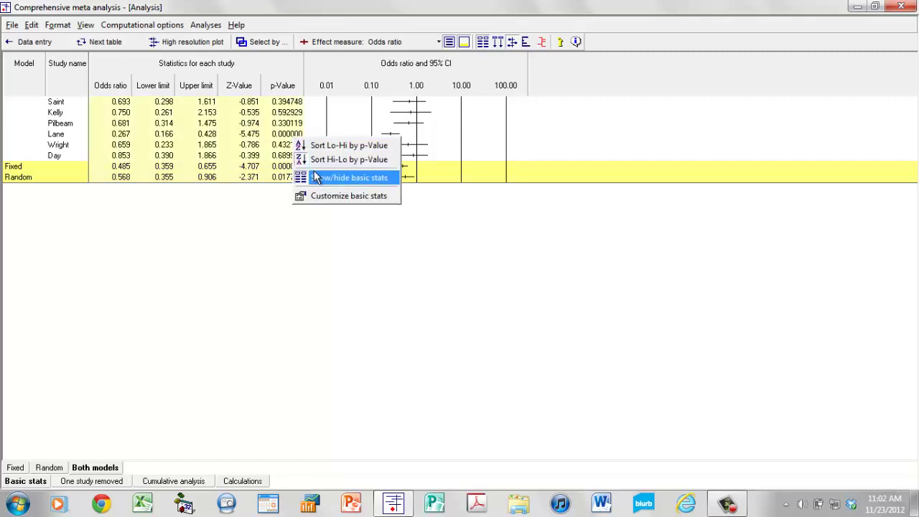
click(327, 188)
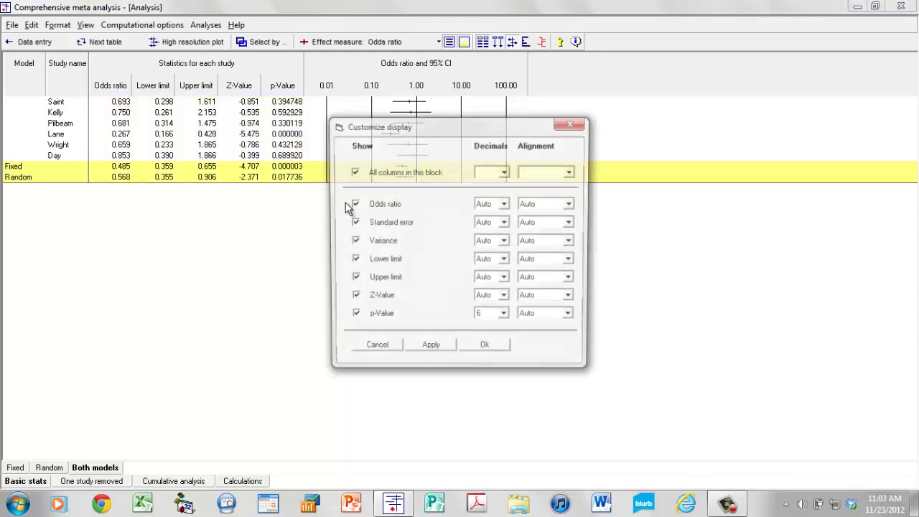
click(505, 318)
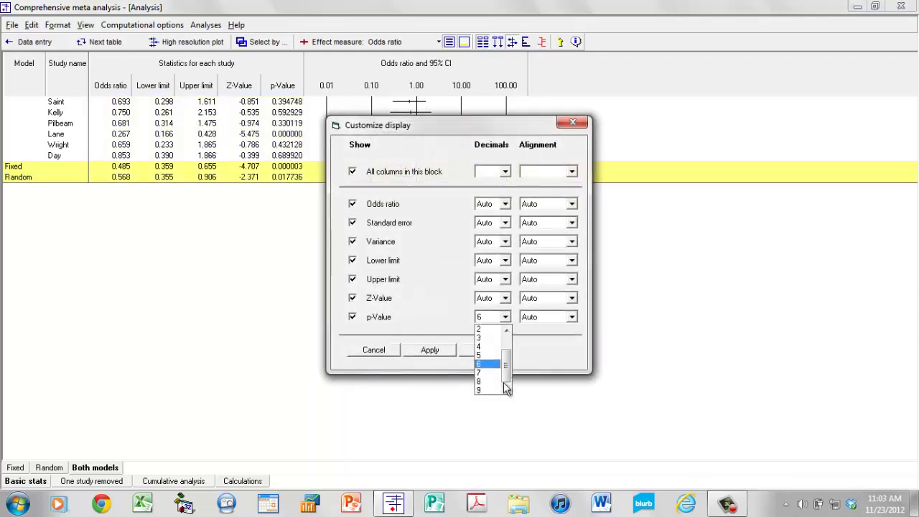
click(497, 381)
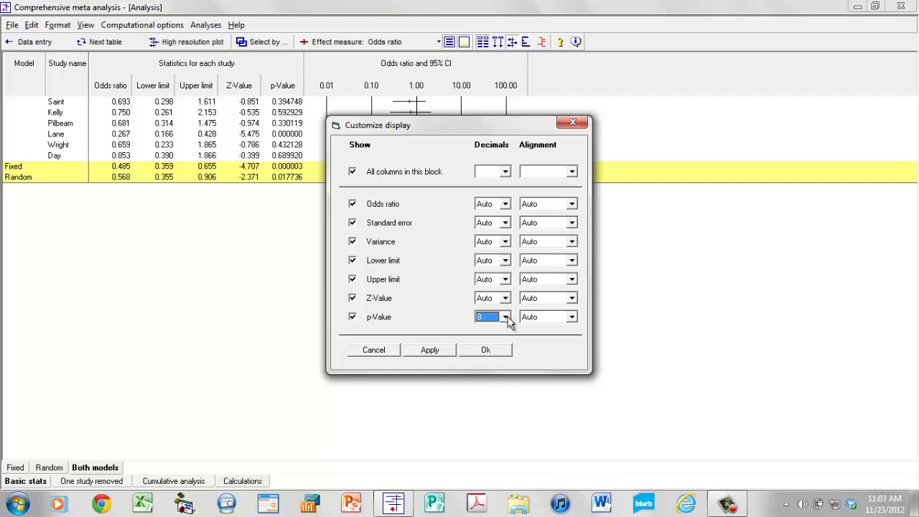
click(505, 317)
click(485, 391)
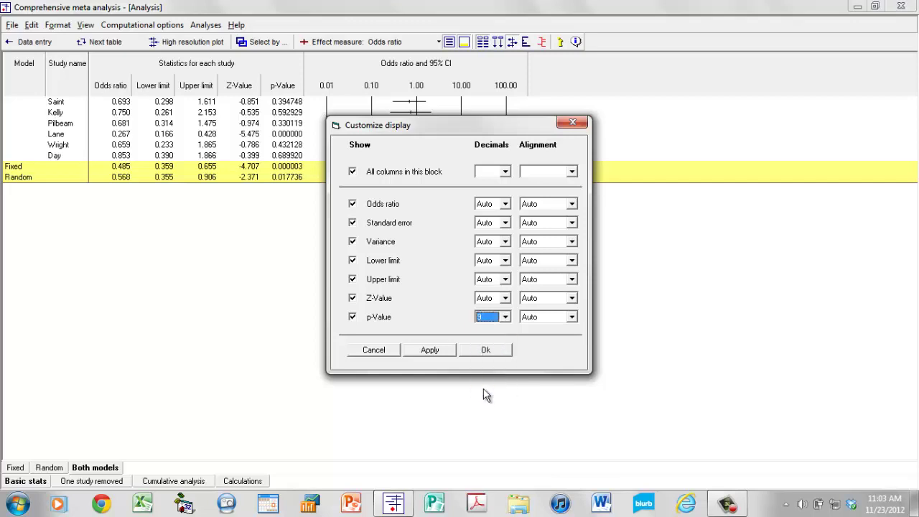
click(484, 349)
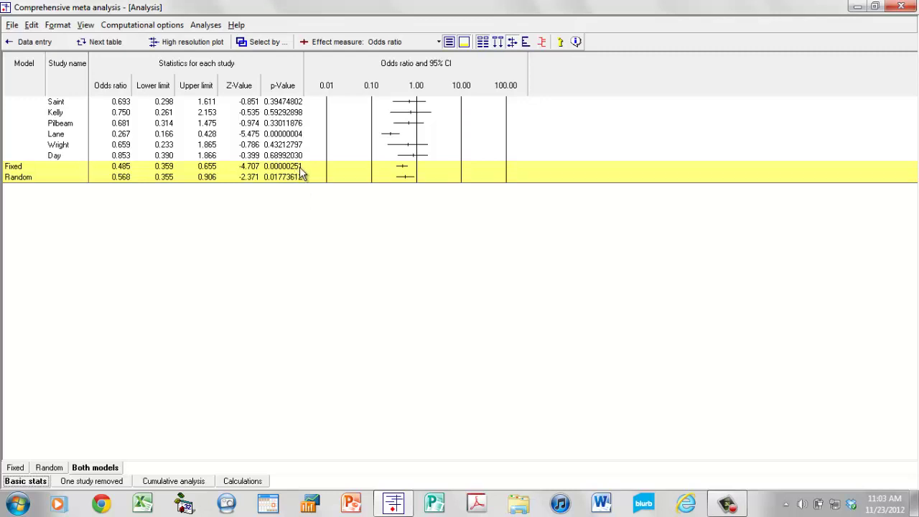
Set the p-value column's decimals back to Auto and apply the change
right_click(284, 133)
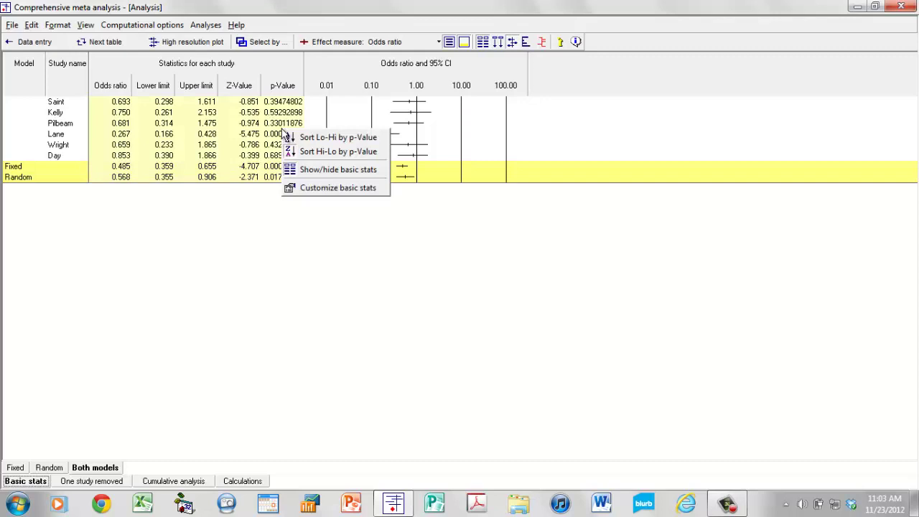
click(326, 189)
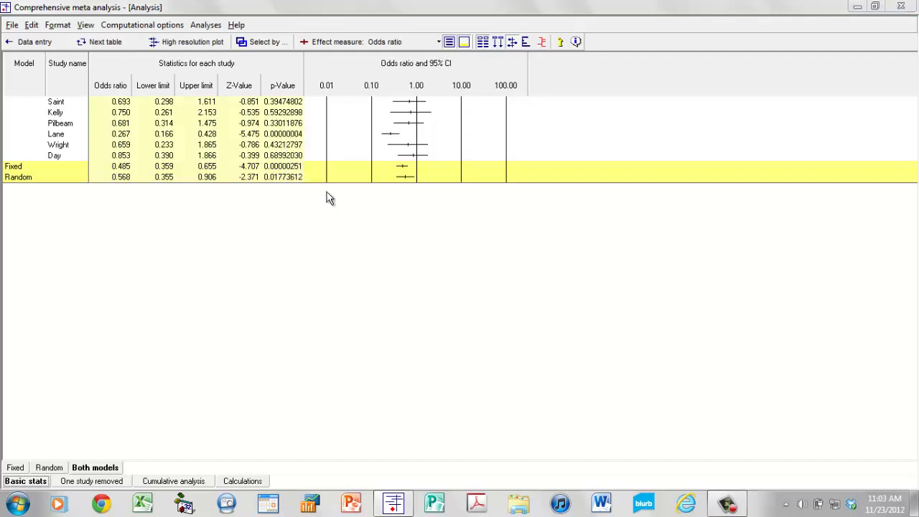
click(503, 318)
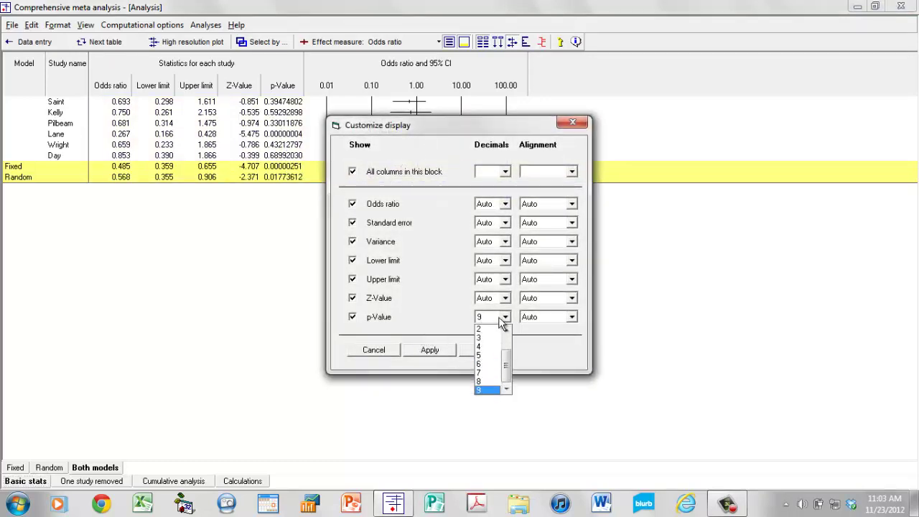
scroll(503, 334, up, 3)
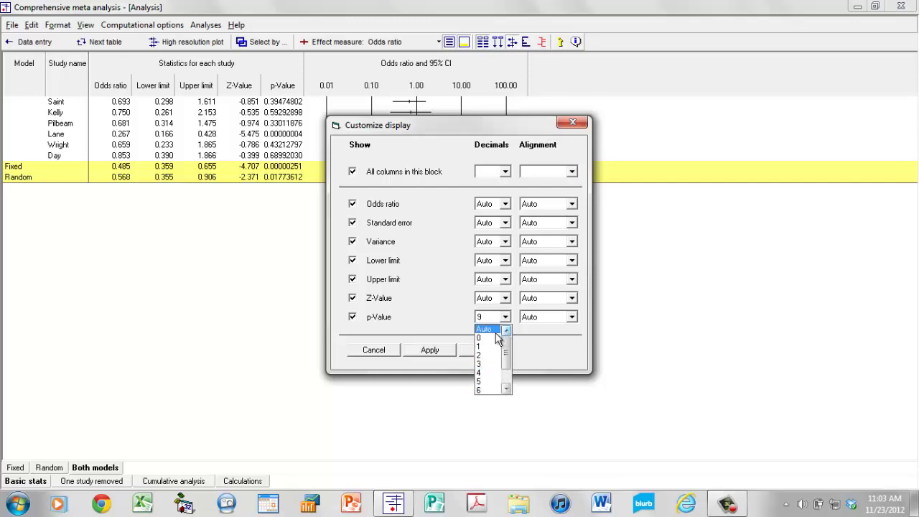
click(496, 331)
click(440, 352)
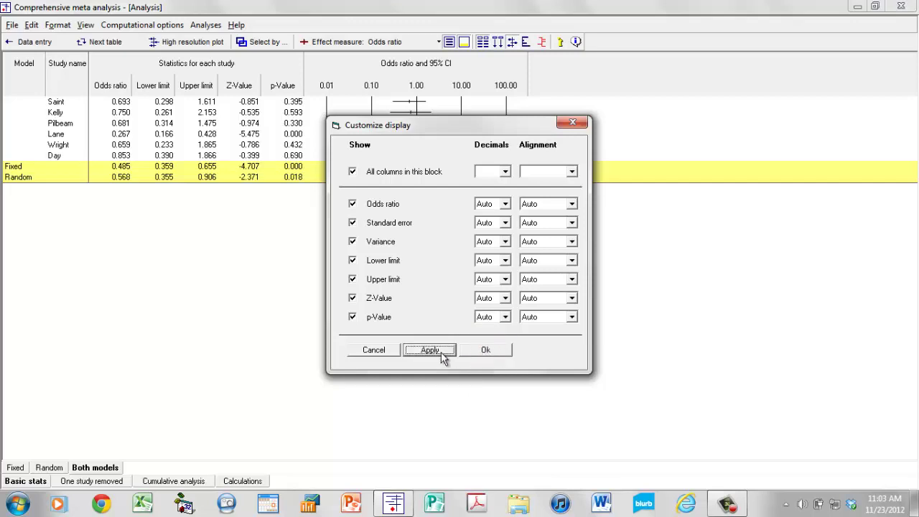
Hide the standard error, variance, lower limit, upper limit and Z-value columns, keeping only the odds ratio and p-value
drag(446, 120, 611, 130)
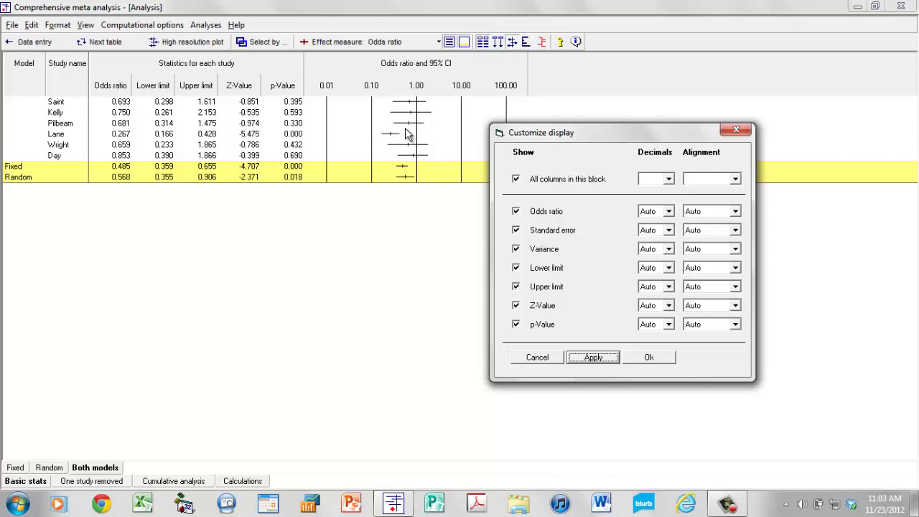
click(515, 231)
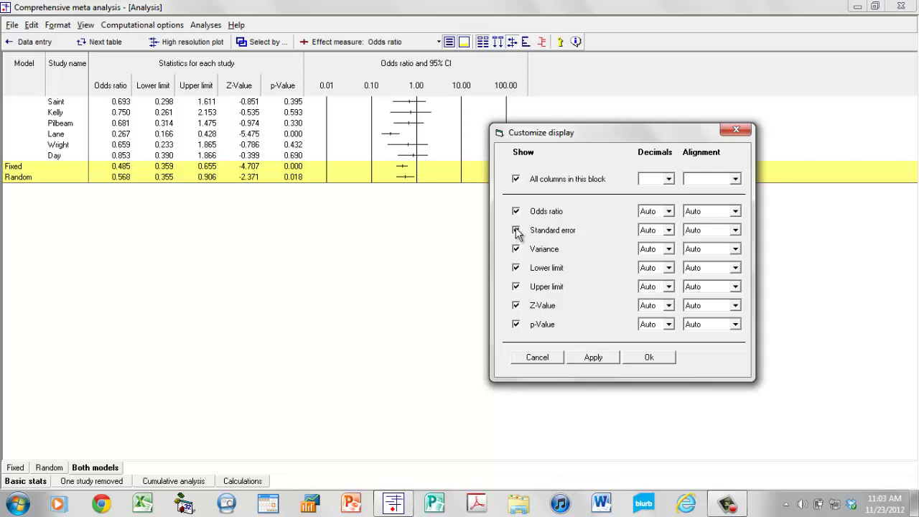
click(515, 249)
click(516, 267)
click(516, 286)
click(516, 305)
click(649, 357)
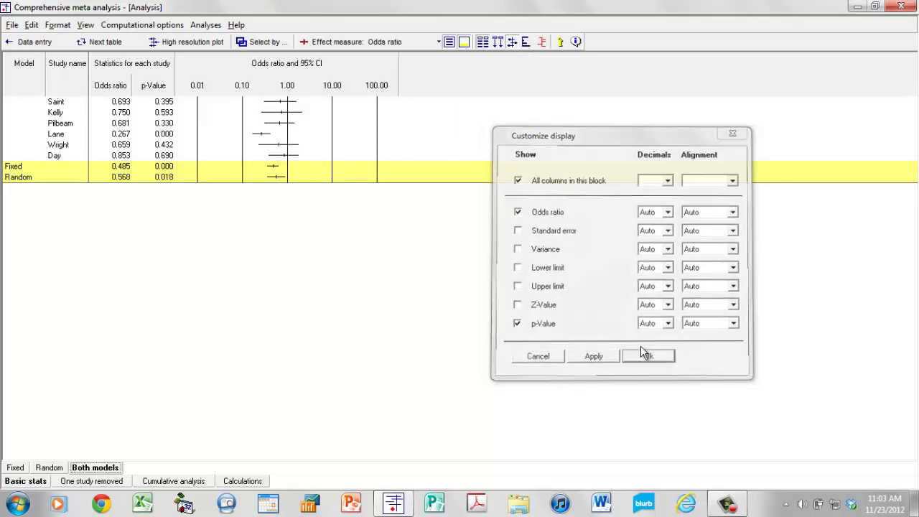
Restore the standard error, variance, lower limit, upper limit and Z-value columns in the basic statistics
right_click(163, 134)
click(207, 190)
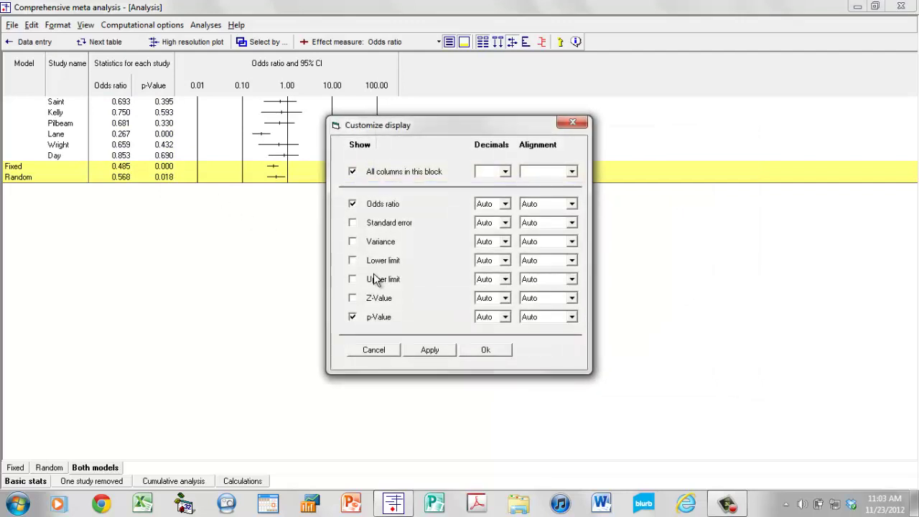
click(353, 223)
click(353, 242)
click(353, 261)
click(352, 279)
click(353, 298)
click(478, 350)
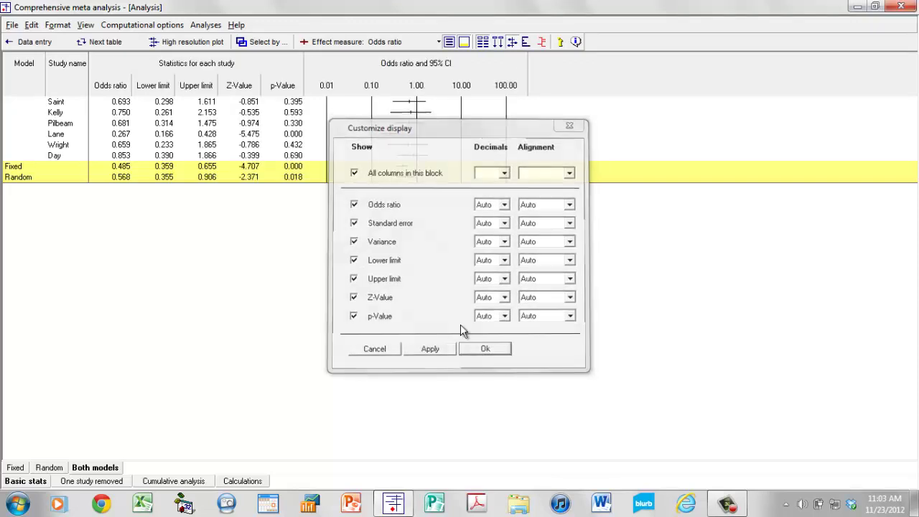
View the results as log odds ratio, review the display options for its statistics columns, and return to Odds ratio
click(438, 42)
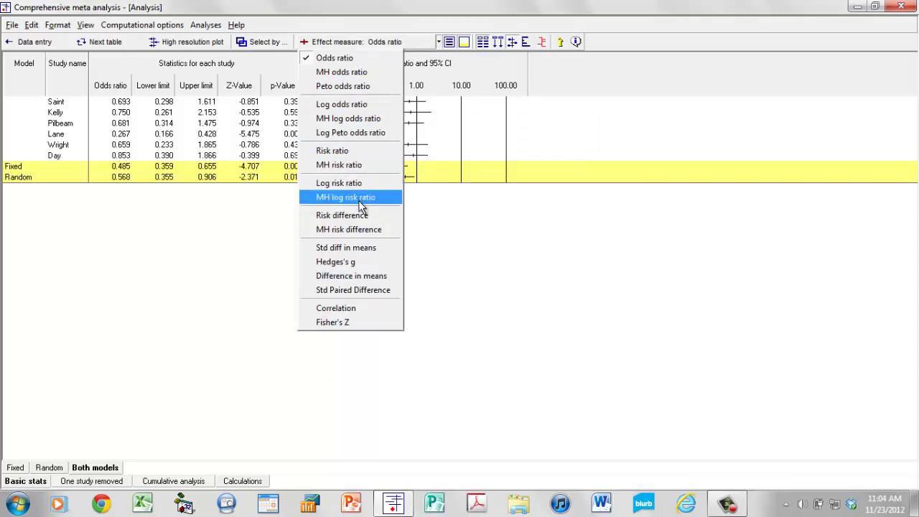
click(351, 104)
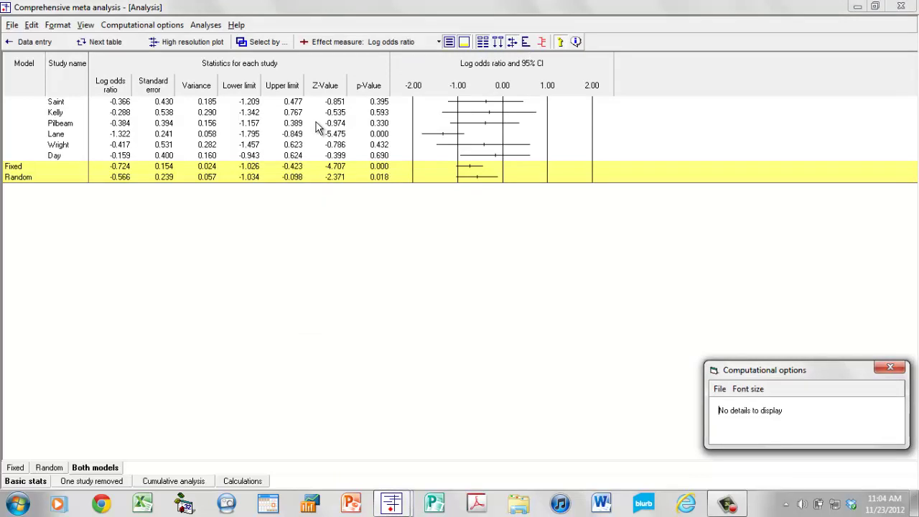
right_click(316, 122)
click(372, 180)
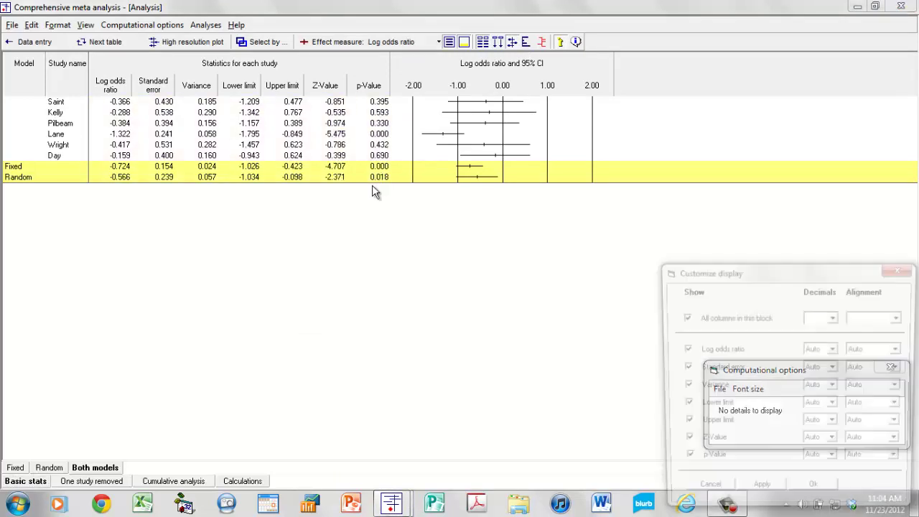
drag(670, 263, 458, 198)
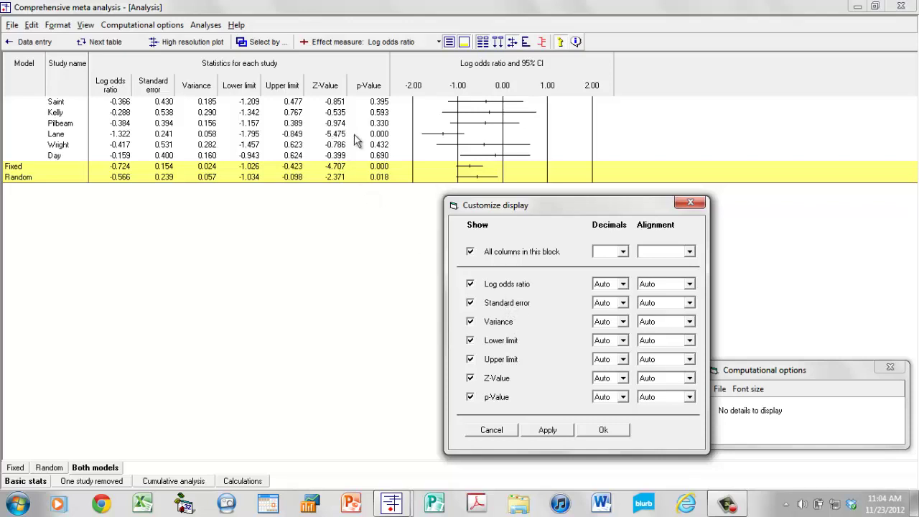
click(690, 202)
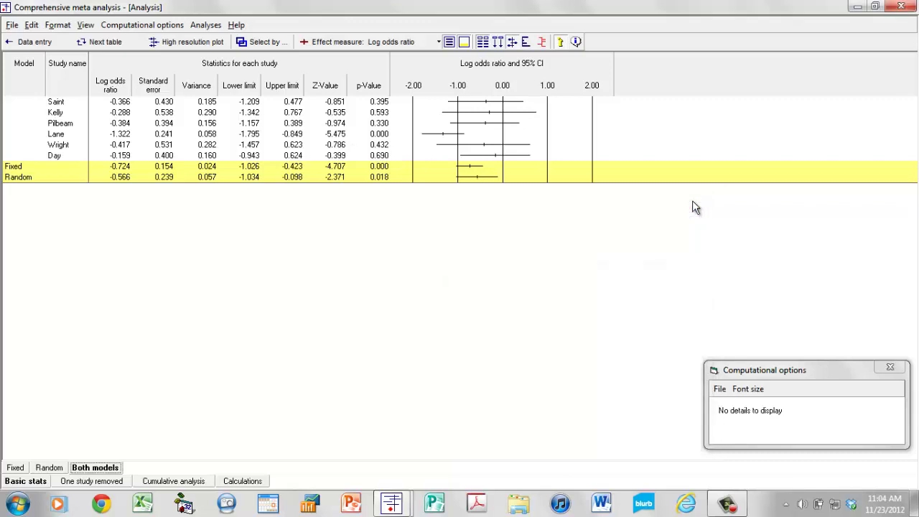
click(438, 43)
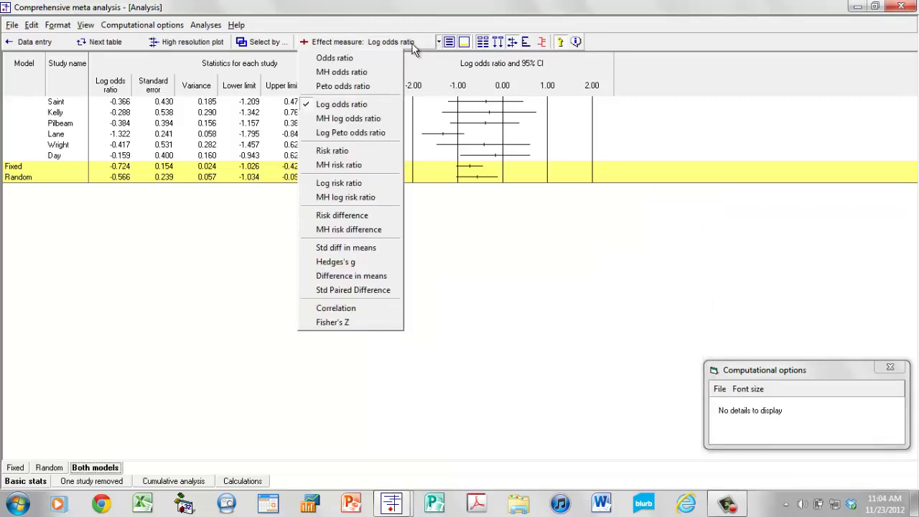
click(368, 57)
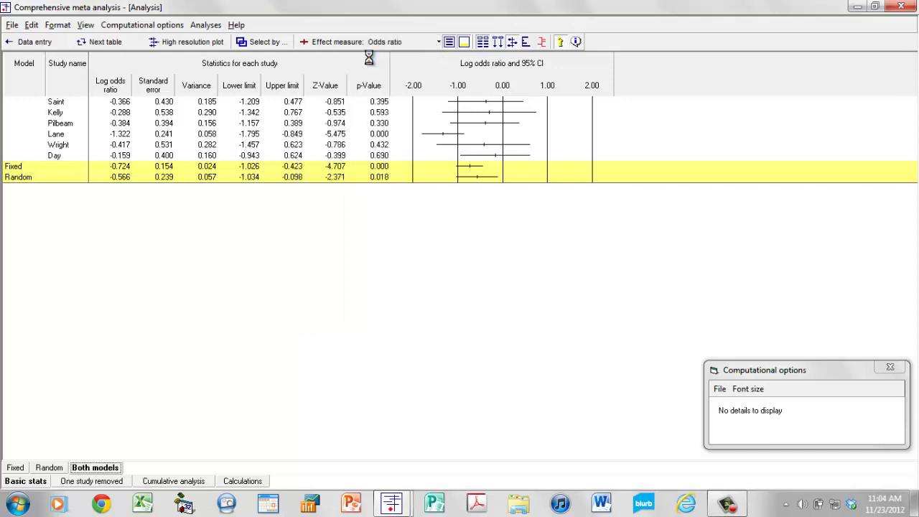
Show the study weights with the MH odds ratio, limit the view to the fixed model, and return to Odds ratio for comparison
click(438, 43)
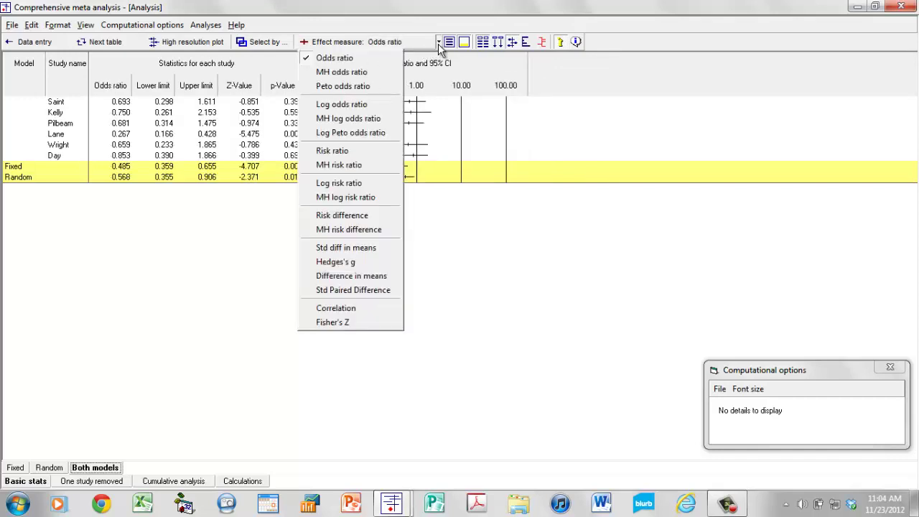
click(357, 75)
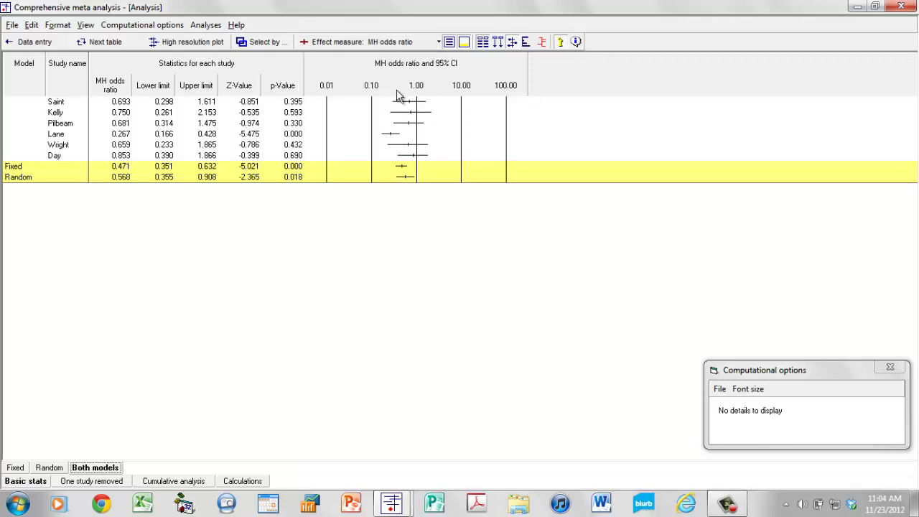
click(525, 42)
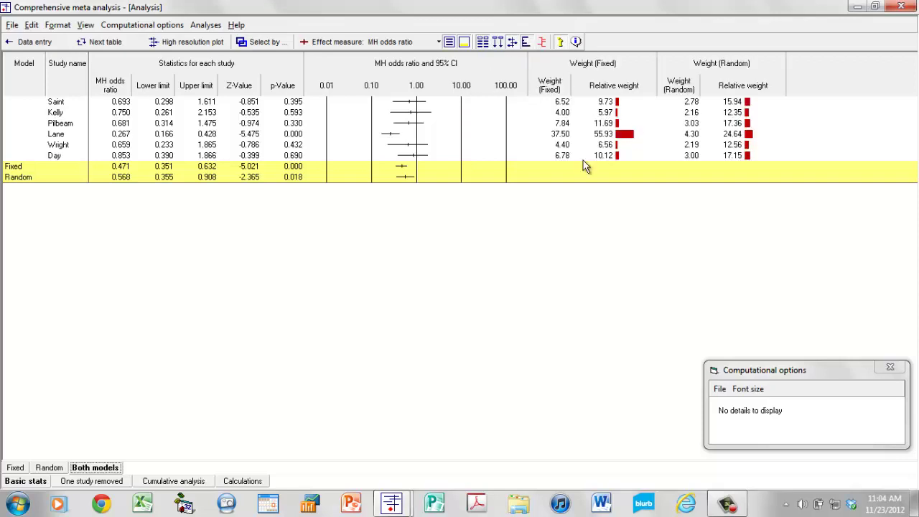
click(21, 468)
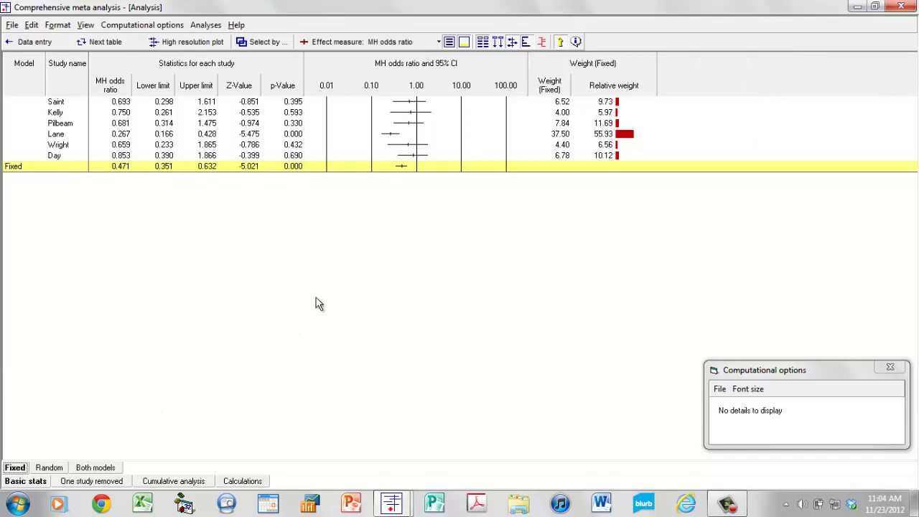
click(439, 43)
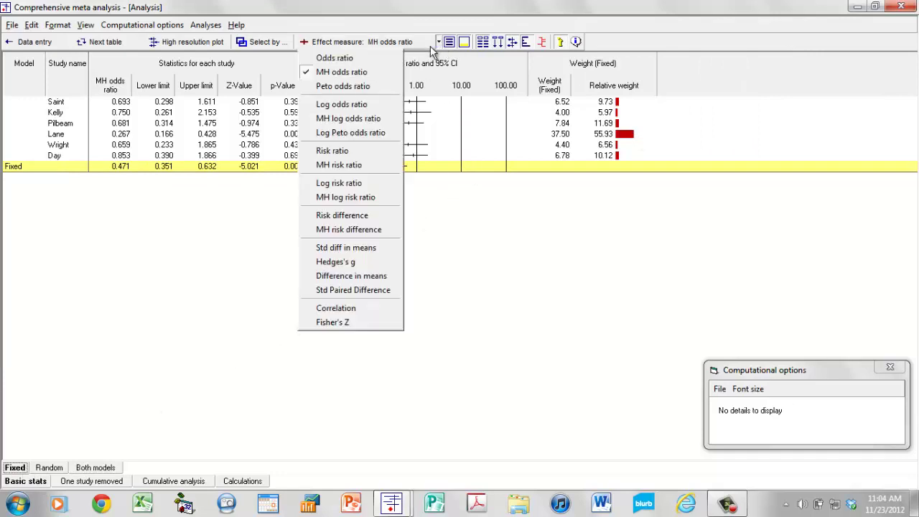
click(329, 53)
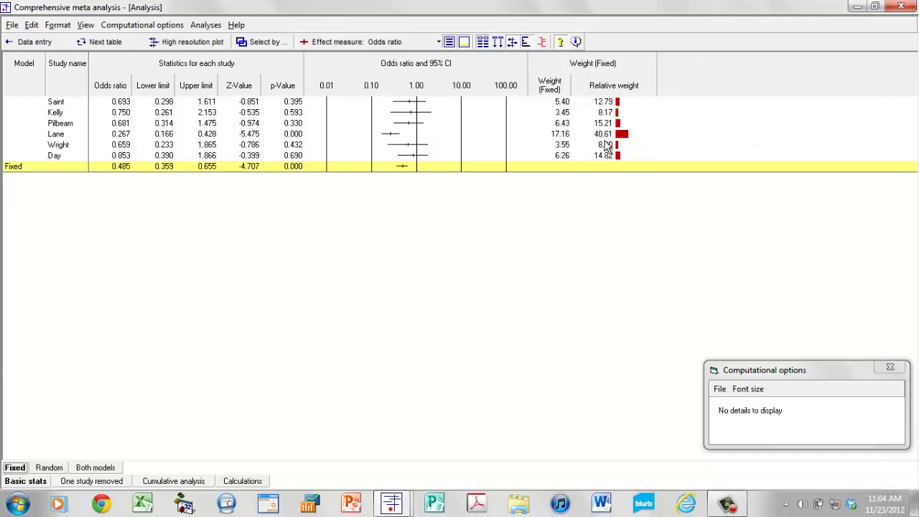
Compare the fixed-model study weights using MH odds ratio and Peto odds ratio, and return the effect measure to Odds ratio
click(439, 43)
click(341, 72)
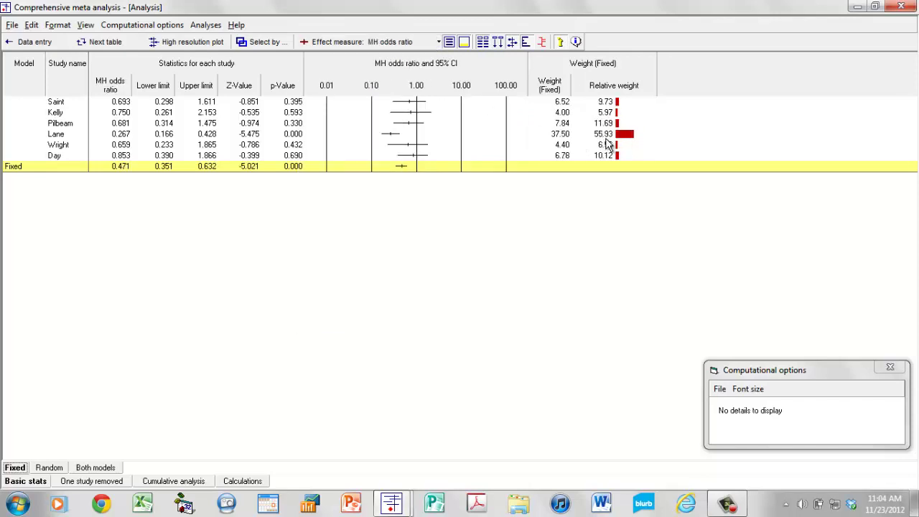
click(438, 42)
click(380, 87)
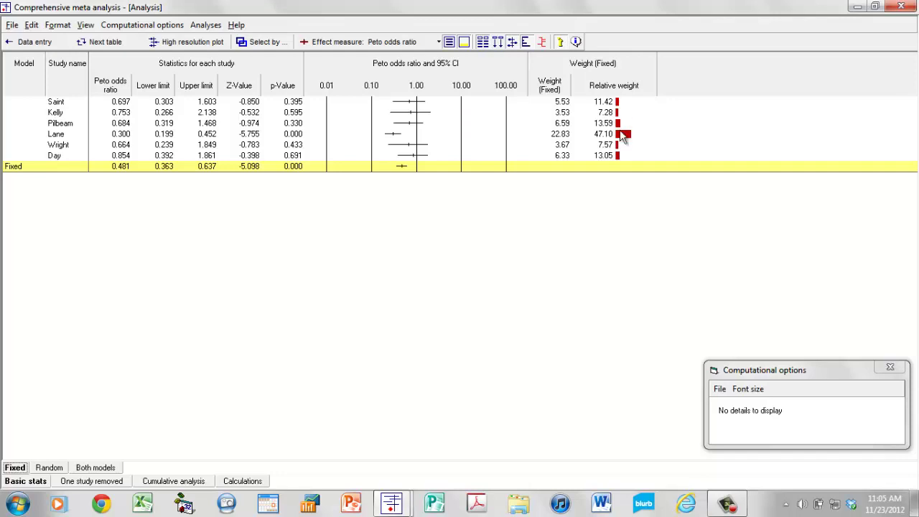
click(438, 42)
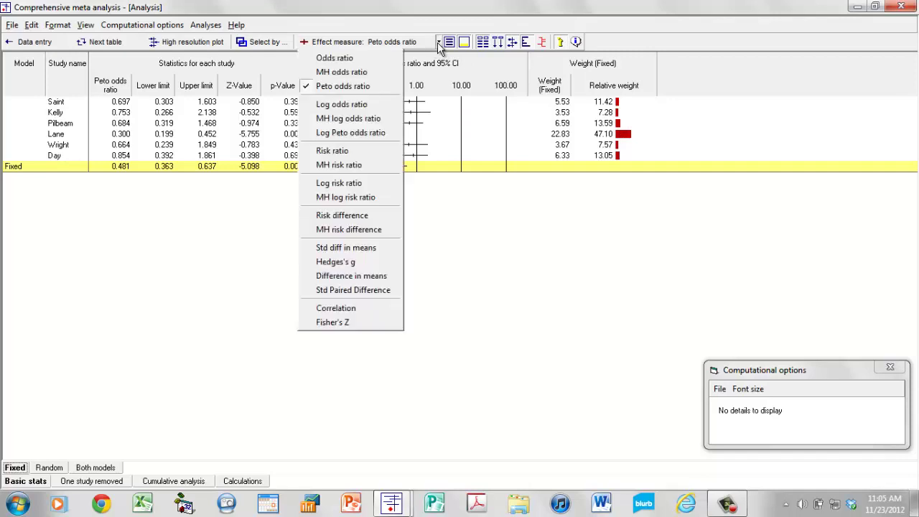
click(372, 57)
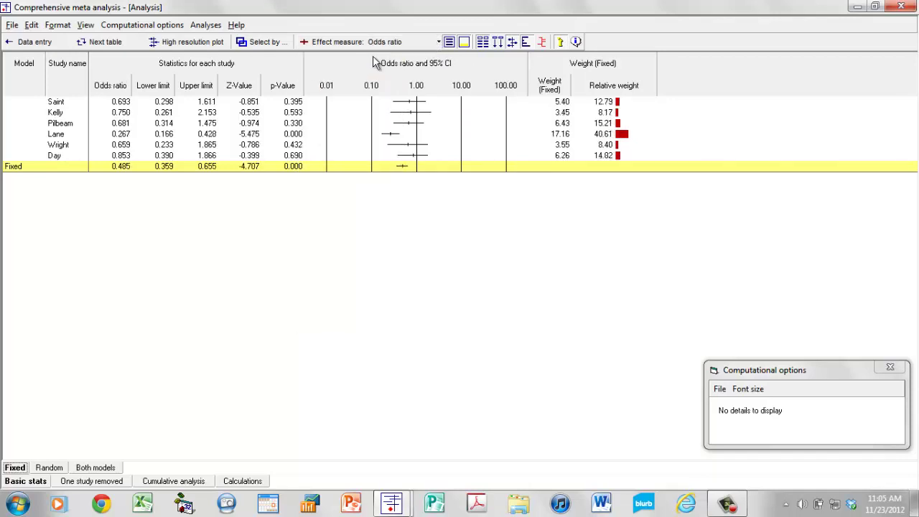
Hide the raw weights, keeping the relative weights with their bar graph, and switch the results to the random model
right_click(557, 127)
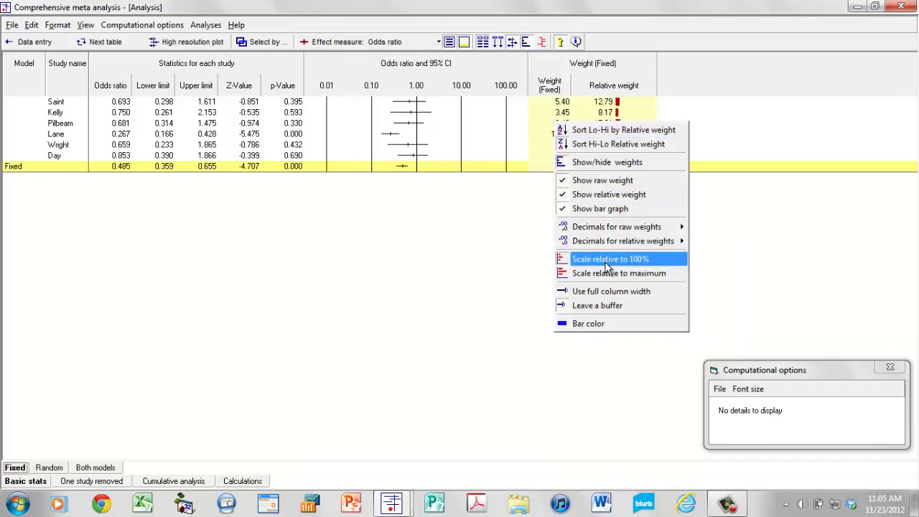
click(574, 181)
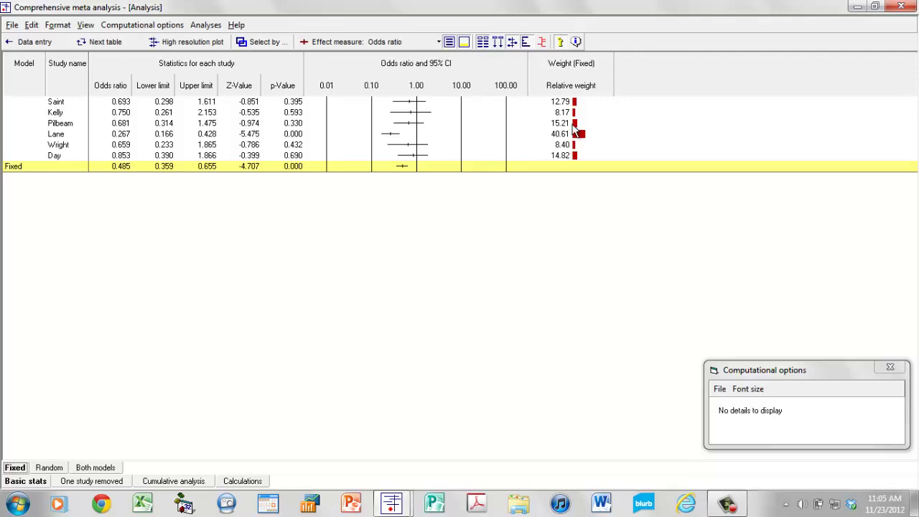
click(48, 468)
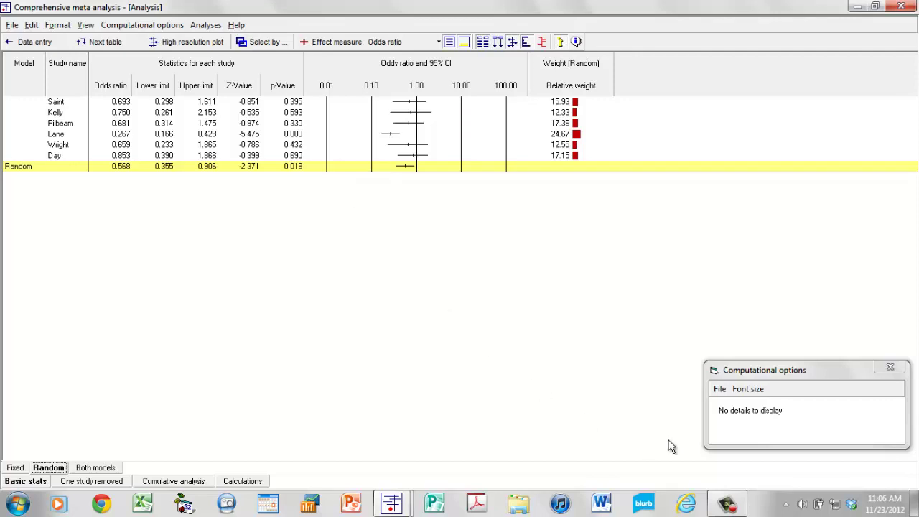
click(727, 504)
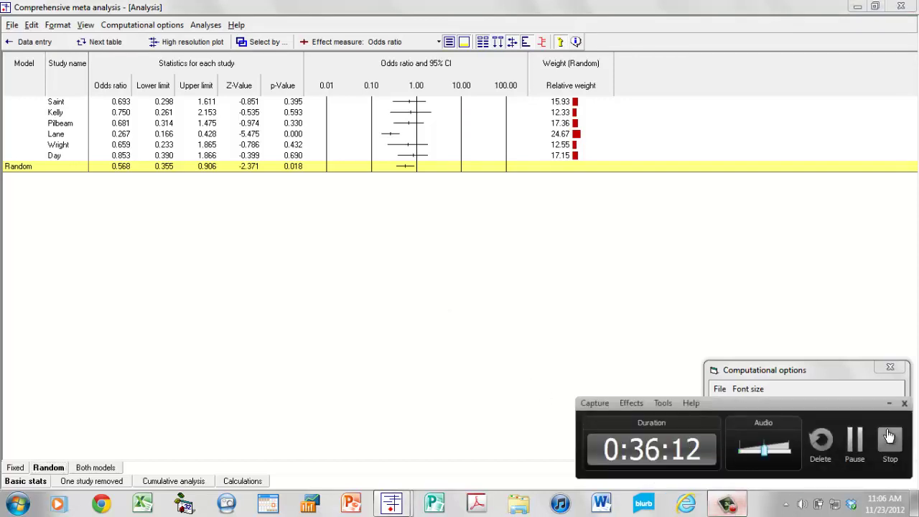